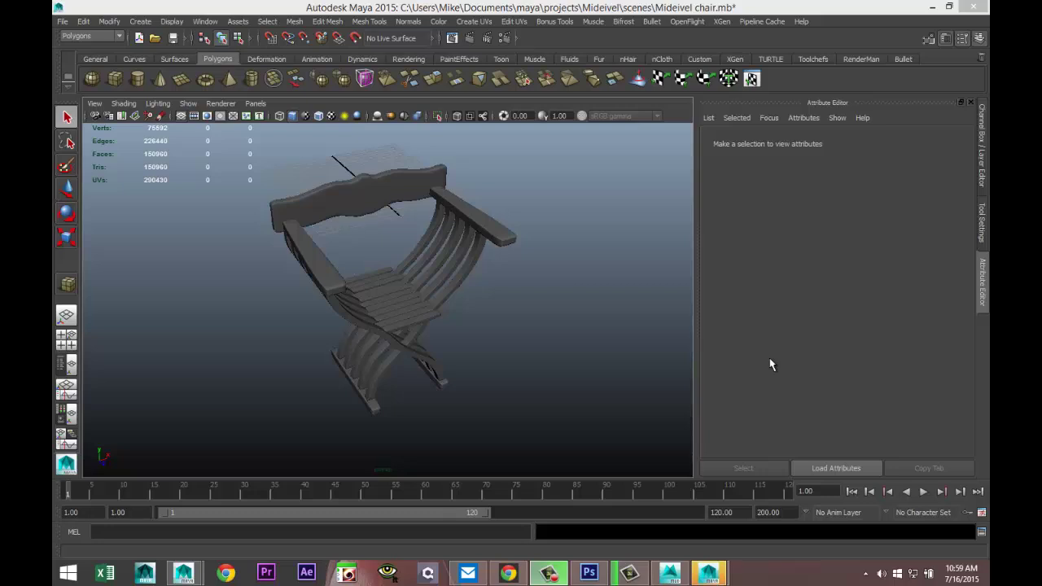
{"action": "mouse_move", "coordinate": [510, 354]}
{"action": "left_mouse_down", "text": "alt"}
{"action": "mouse_move", "coordinate": [456, 305]}
{"action": "mouse_move", "coordinate": [413, 325]}
{"action": "mouse_move", "coordinate": [405, 345]}
{"action": "mouse_move", "coordinate": [470, 354]}
{"action": "mouse_move", "coordinate": [526, 339]}
{"action": "mouse_move", "coordinate": [549, 379]}
{"action": "mouse_move", "coordinate": [546, 355]}
{"action": "mouse_move", "coordinate": [526, 354]}
{"action": "mouse_move", "coordinate": [546, 363]}
{"action": "mouse_move", "coordinate": [538, 369]}
{"action": "mouse_move", "coordinate": [530, 354]}
{"action": "left_mouse_up", "text": "alt"}
{"action": "middle_click_drag", "start_coordinate": [529, 352], "coordinate": [520, 320], "text": "alt"}
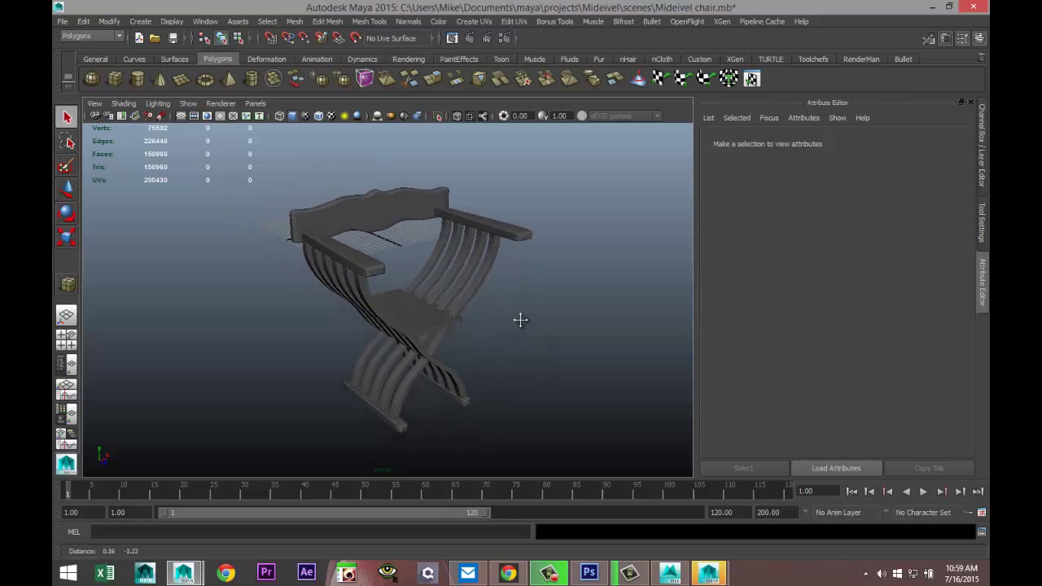
{"action": "mouse_move", "coordinate": [520, 320]}
{"action": "left_mouse_down", "text": "alt"}
{"action": "mouse_move", "coordinate": [510, 312]}
{"action": "mouse_move", "coordinate": [521, 323]}
{"action": "left_mouse_up", "text": "alt"}
{"action": "middle_click_drag", "start_coordinate": [519, 323], "coordinate": [526, 339], "text": "alt"}
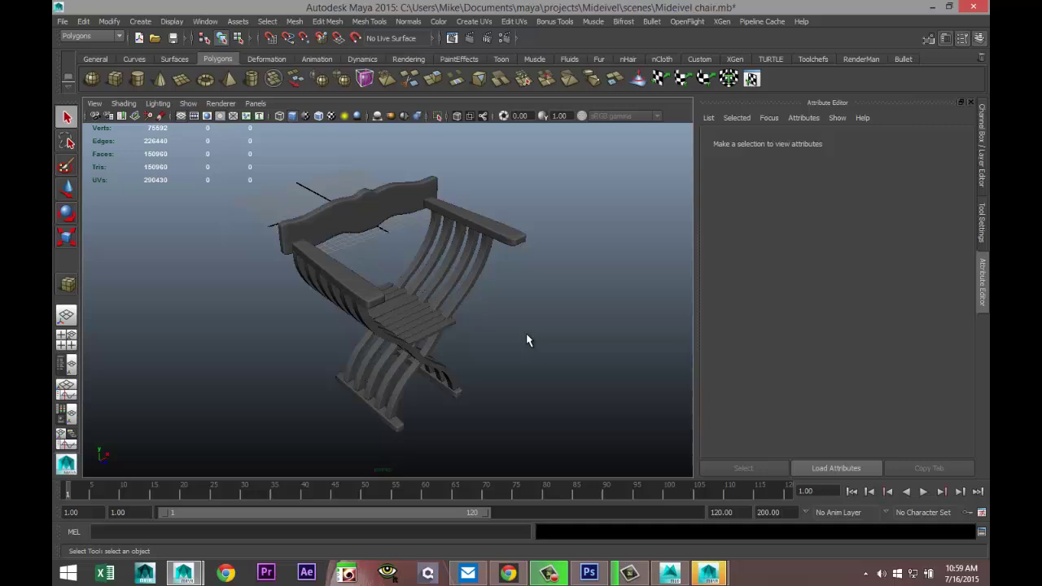
{"action": "left_click_drag", "start_coordinate": [533, 340], "coordinate": [500, 329], "text": "alt"}
- Select the low-poly chair and export it to the Desktop as an OBJ file named chairOBJ
{"action": "left_click_drag", "start_coordinate": [272, 157], "coordinate": [573, 452]}
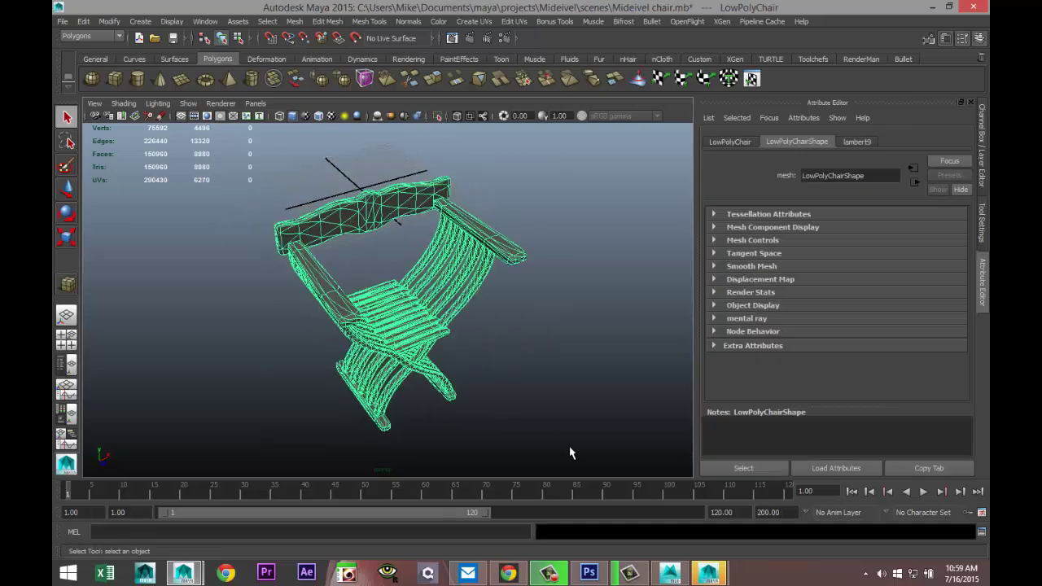
{"action": "left_click", "coordinate": [63, 25]}
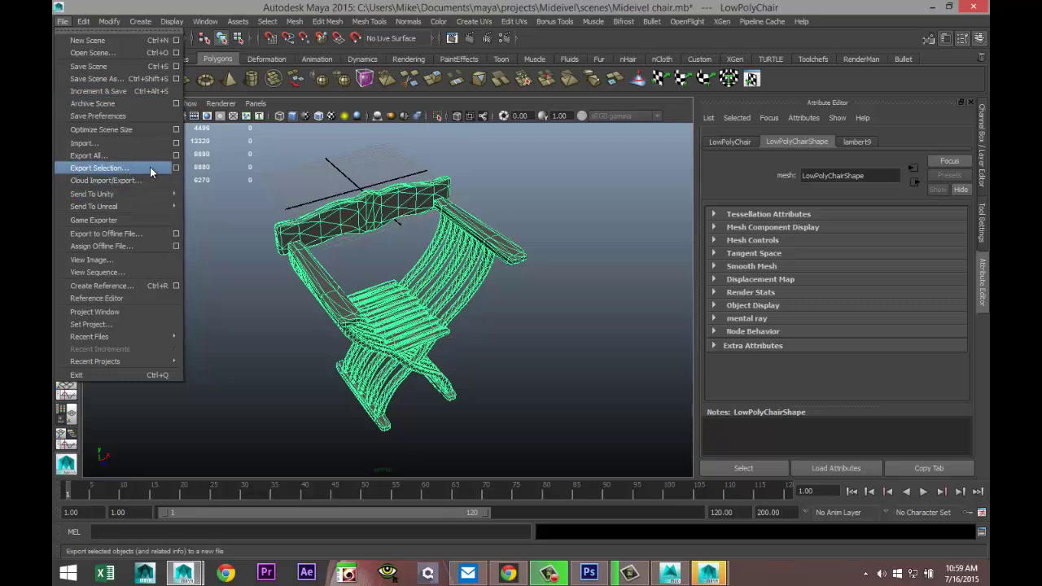
{"action": "left_click", "coordinate": [174, 168]}
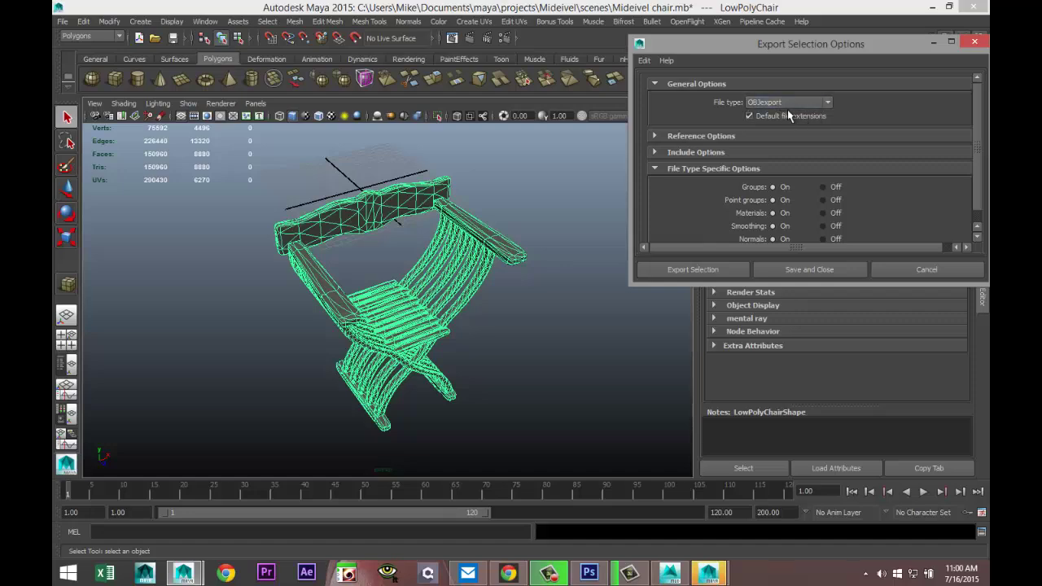
{"action": "left_click", "coordinate": [692, 270]}
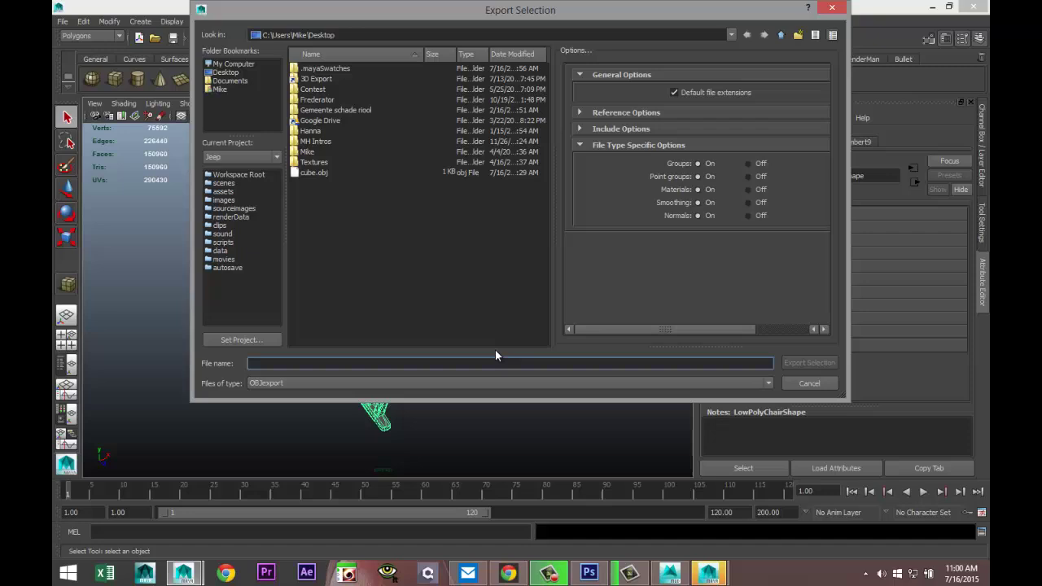
{"action": "type", "text": "chairOBJ"}
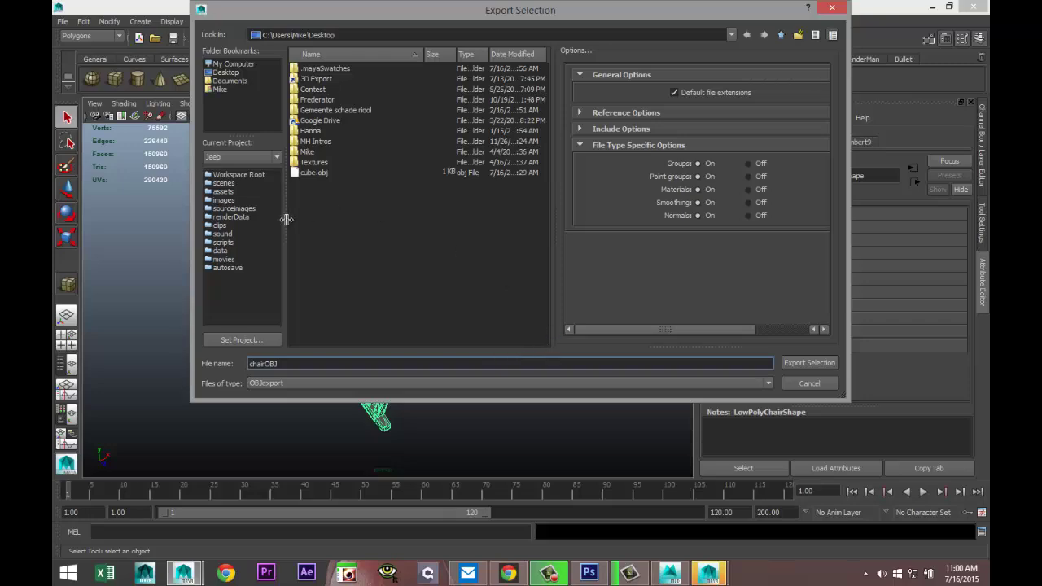
{"action": "left_click", "coordinate": [224, 73]}
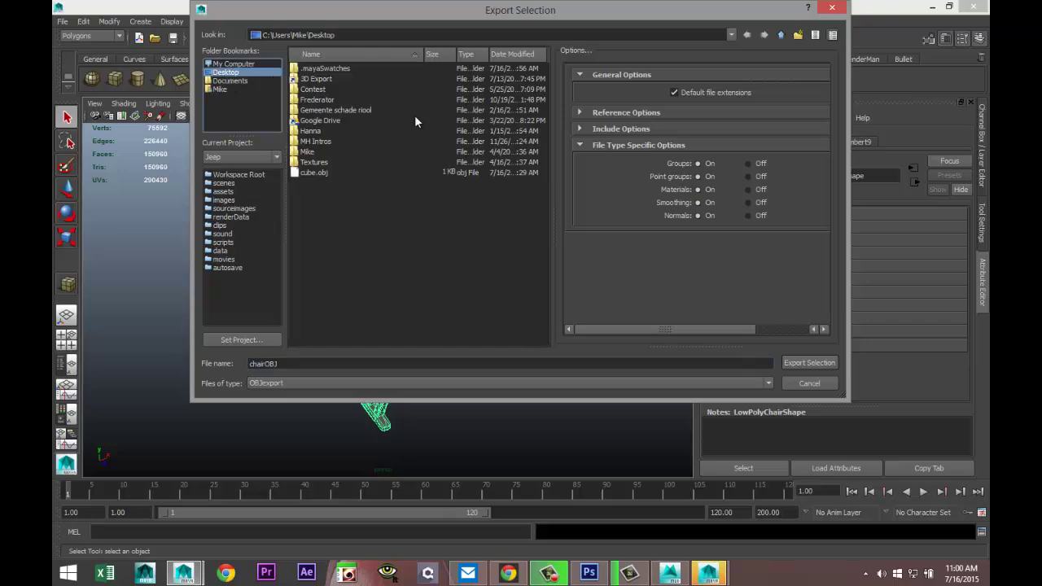
{"action": "left_click", "coordinate": [811, 363]}
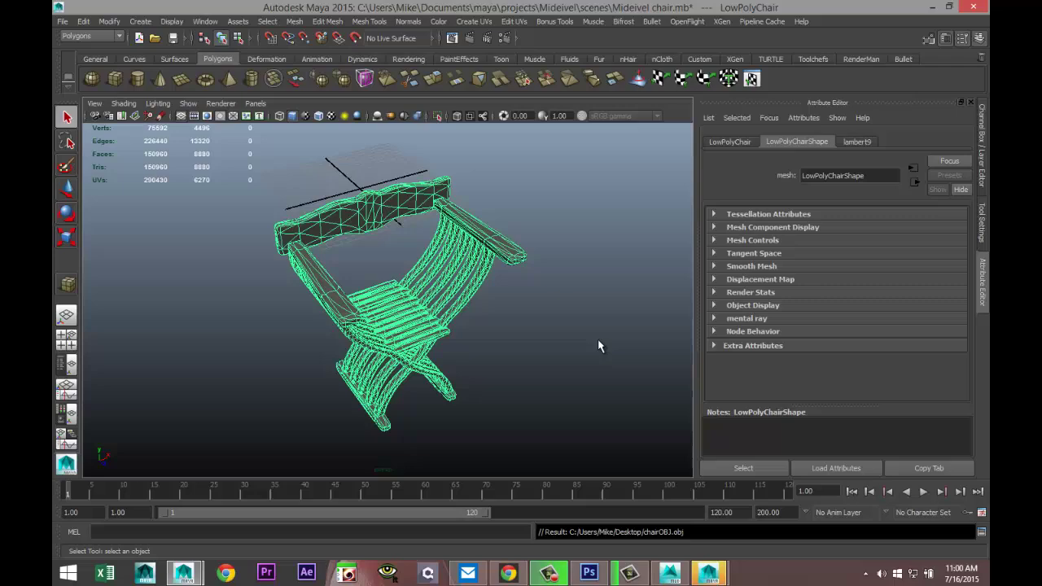
- Switch to Mudbox and open chairOBJ.obj from the Desktop, discarding the changes to the current scene
{"action": "key", "text": "alt+Tab"}
{"action": "key", "text": "alt+Tab"}
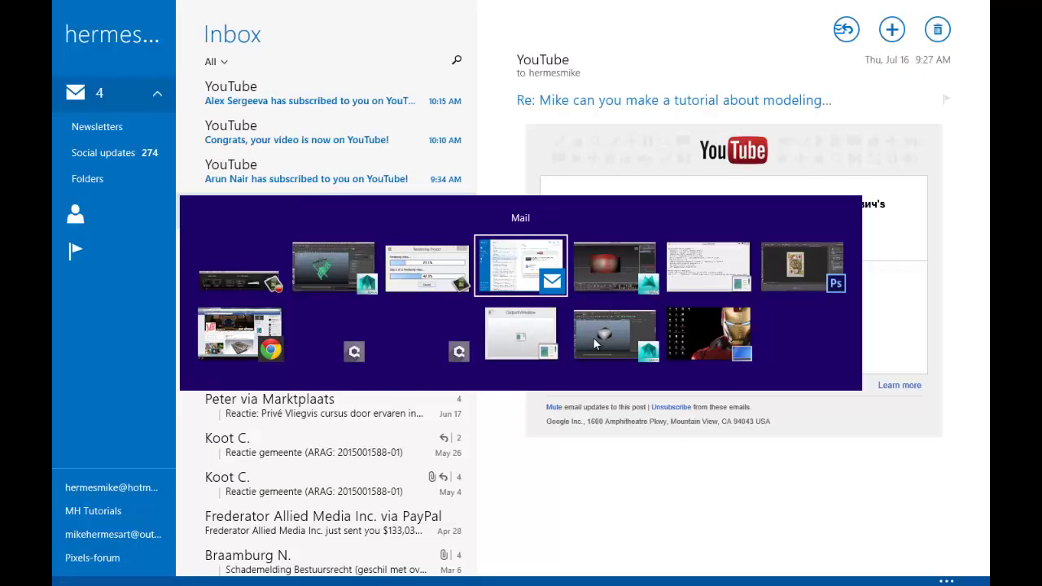
{"action": "key", "text": "alt+Tab"}
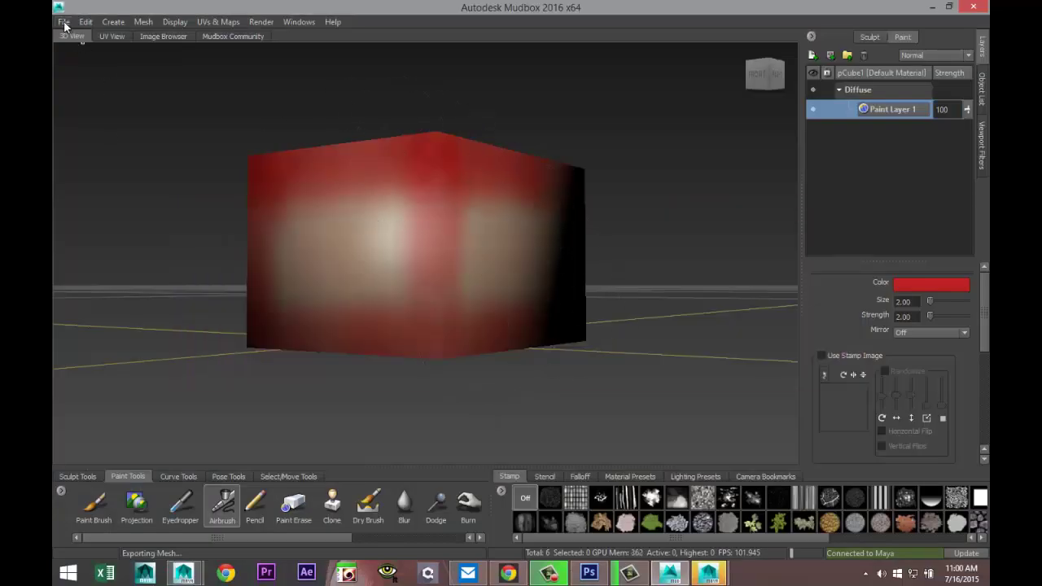
{"action": "left_click", "coordinate": [64, 23]}
{"action": "left_click", "coordinate": [90, 54]}
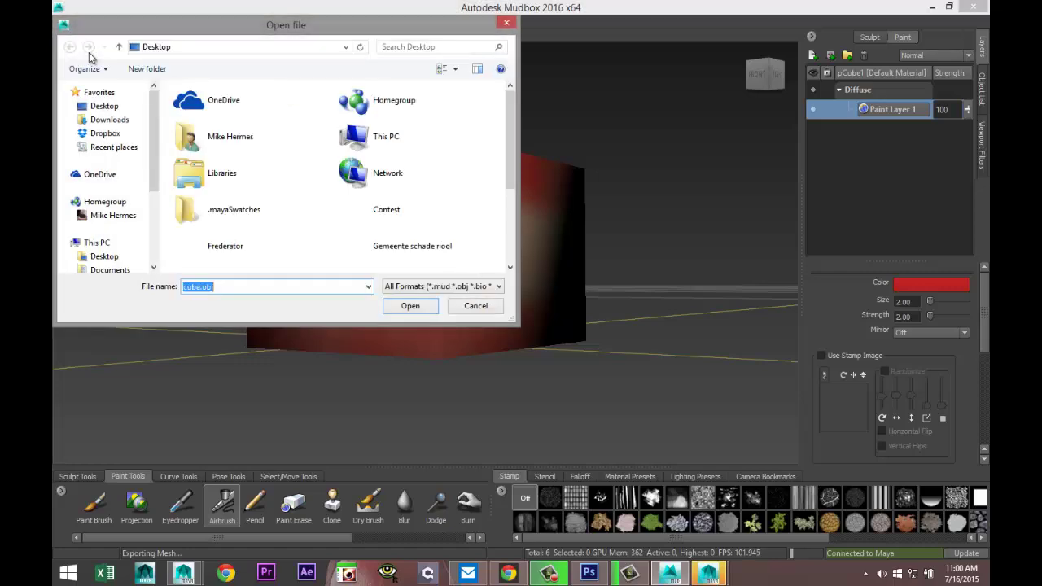
{"action": "left_click_drag", "start_coordinate": [508, 129], "coordinate": [513, 216]}
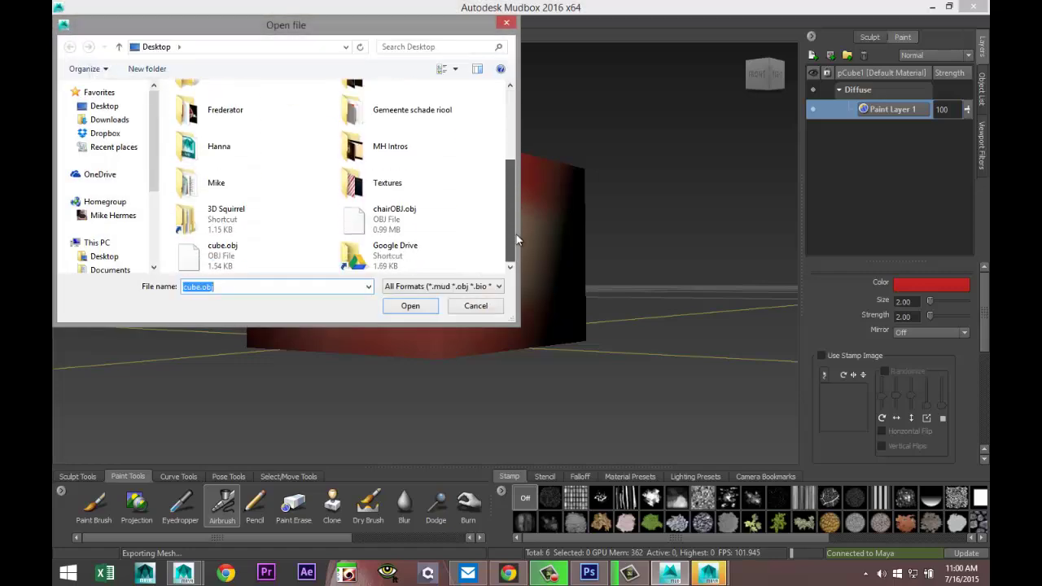
{"action": "left_click", "coordinate": [399, 228]}
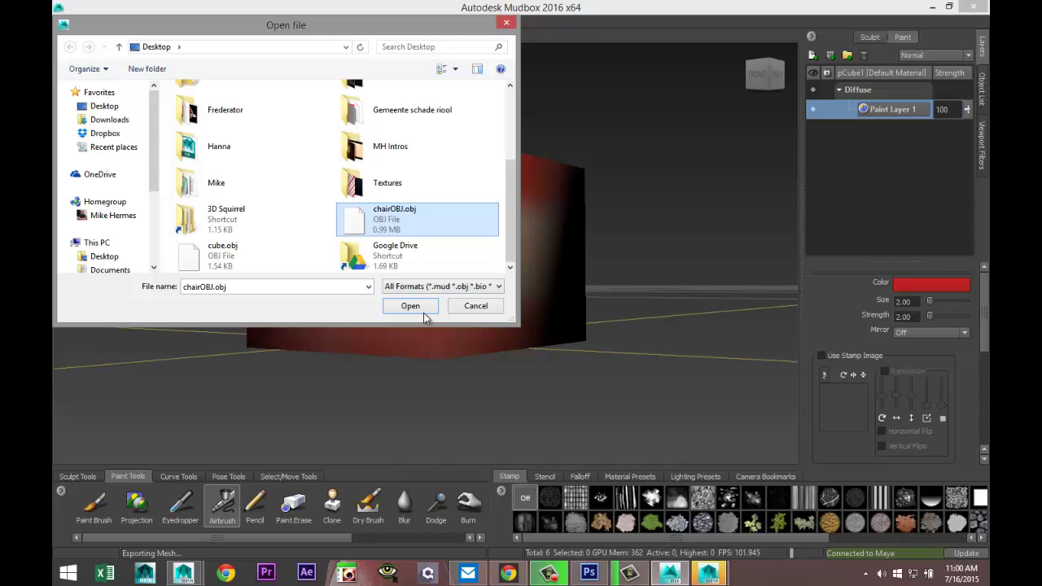
{"action": "left_click", "coordinate": [409, 306]}
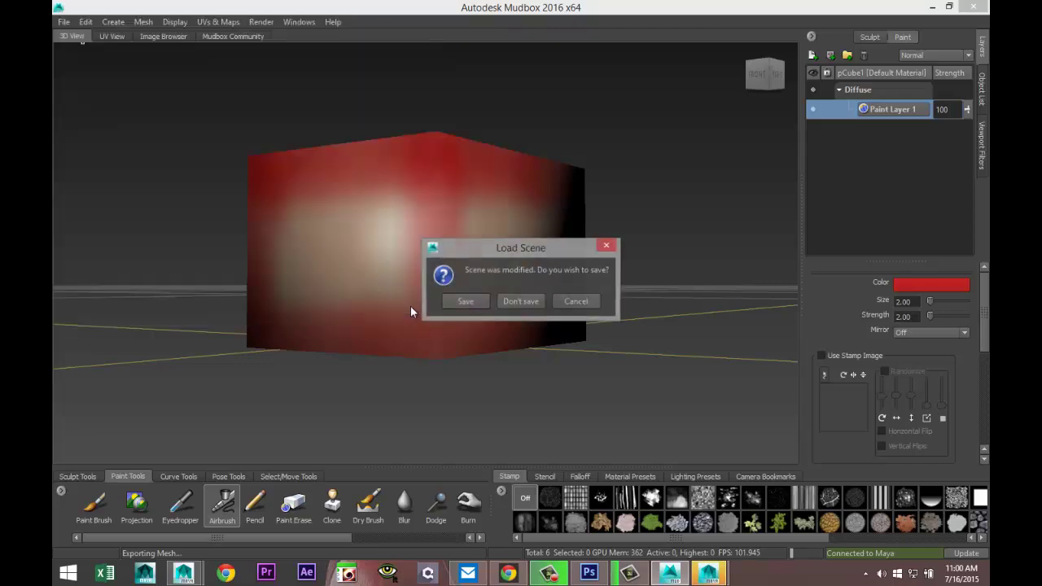
{"action": "left_click", "coordinate": [520, 303]}
- Set the Airbrush color to dark green and enlarge the brush size to 3.91
{"action": "left_click_drag", "start_coordinate": [410, 334], "coordinate": [693, 393], "text": "alt"}
{"action": "middle_click_drag", "start_coordinate": [345, 419], "coordinate": [377, 385], "text": "alt"}
{"action": "left_click_drag", "start_coordinate": [472, 325], "coordinate": [545, 349], "text": "alt"}
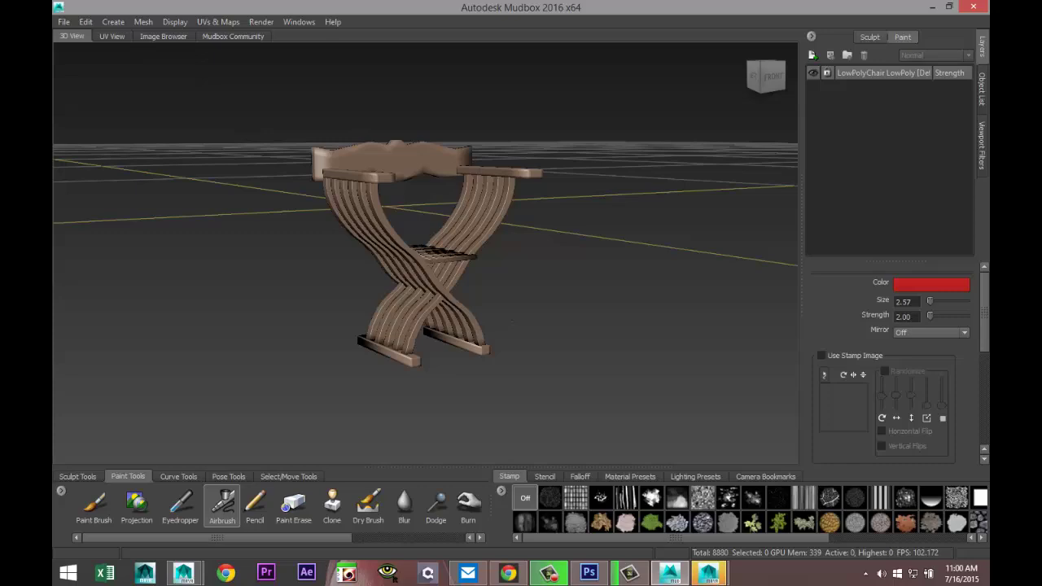
{"action": "scroll", "coordinate": [556, 348], "scroll_direction": "up", "scroll_amount": 2}
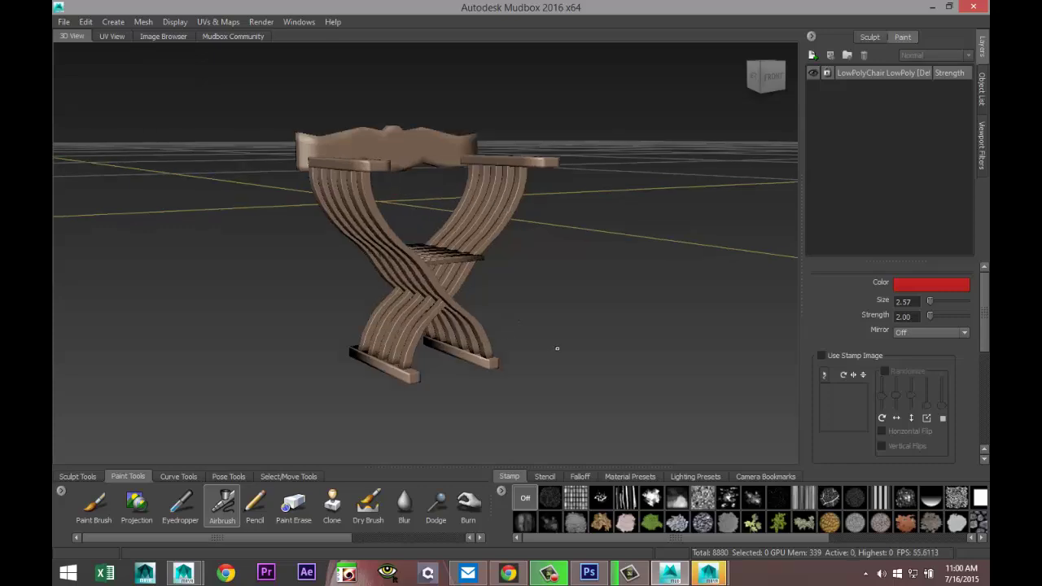
{"action": "mouse_move", "coordinate": [591, 320]}
{"action": "left_mouse_down", "text": "alt"}
{"action": "mouse_move", "coordinate": [570, 322]}
{"action": "mouse_move", "coordinate": [570, 350]}
{"action": "mouse_move", "coordinate": [538, 354]}
{"action": "mouse_move", "coordinate": [570, 391]}
{"action": "mouse_move", "coordinate": [547, 346]}
{"action": "mouse_move", "coordinate": [592, 360]}
{"action": "mouse_move", "coordinate": [586, 335]}
{"action": "left_mouse_up", "text": "alt"}
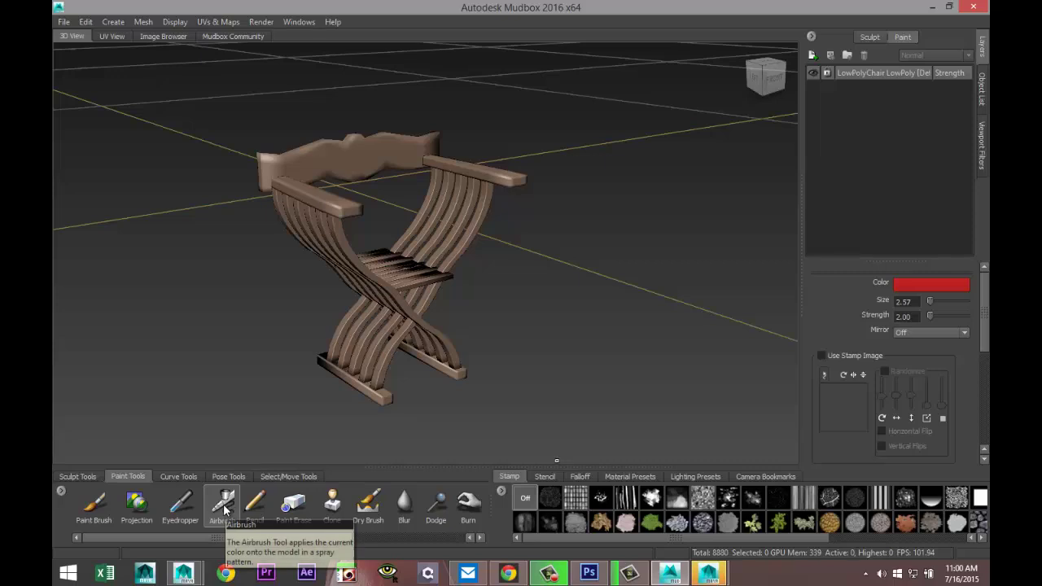
{"action": "left_click", "coordinate": [935, 285]}
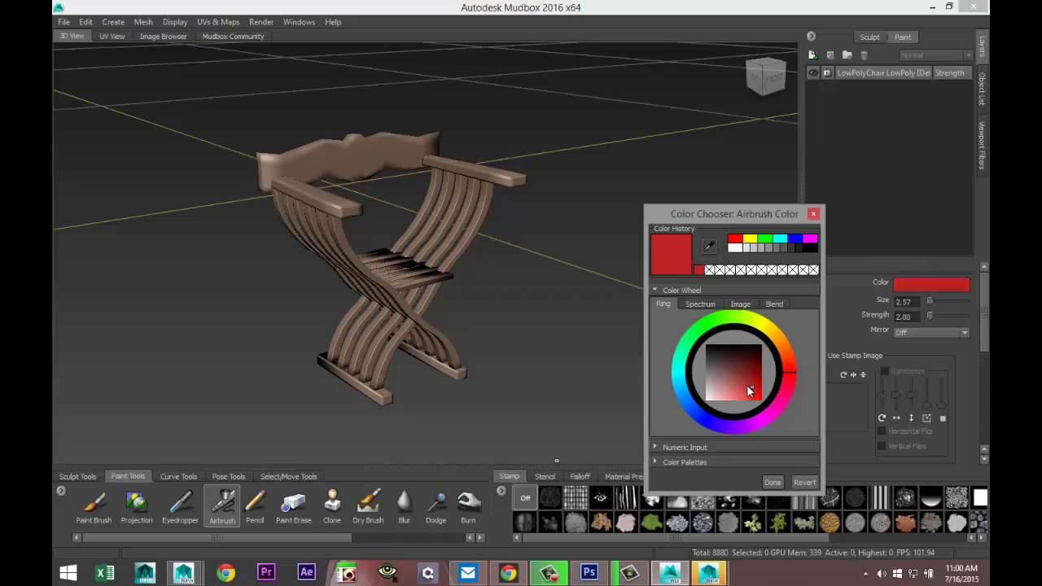
{"action": "left_click", "coordinate": [706, 326]}
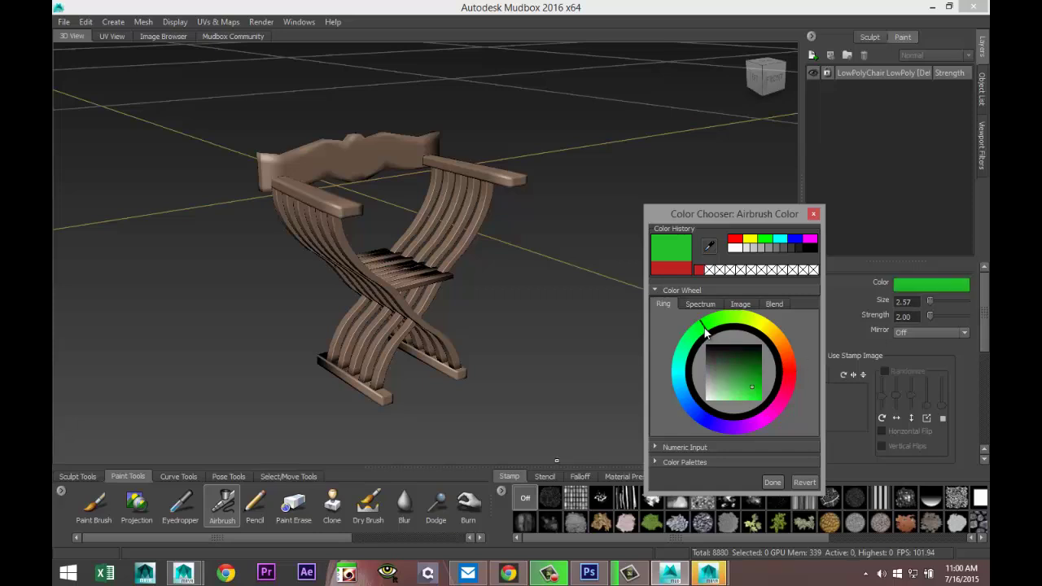
{"action": "left_click_drag", "start_coordinate": [737, 376], "coordinate": [750, 356]}
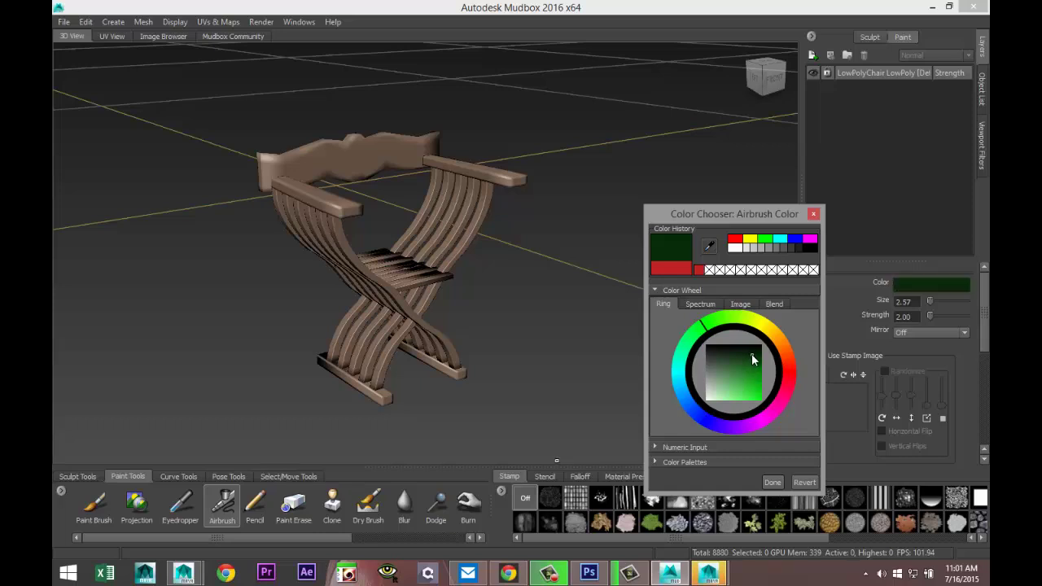
{"action": "left_click", "coordinate": [773, 483]}
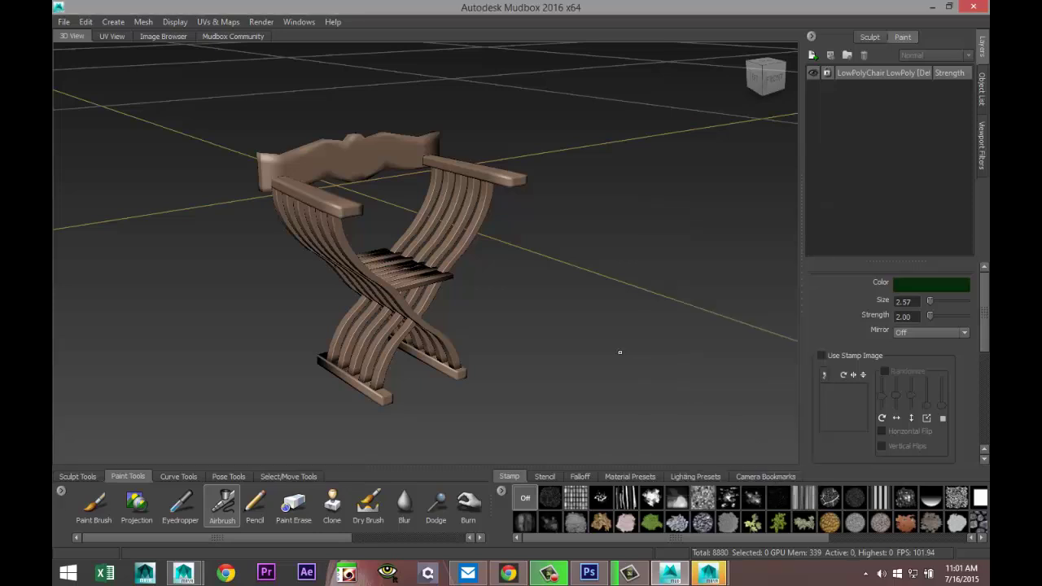
{"action": "key", "text": "b"}
{"action": "mouse_move", "coordinate": [573, 321]}
{"action": "left_mouse_down"}
{"action": "mouse_move", "coordinate": [701, 322]}
{"action": "mouse_move", "coordinate": [573, 311]}
{"action": "left_mouse_up"}
- Create a new Diffuse paint layer for the chair, named Paint Layer 1, at size 2048 in TIFF [8 bit, RGBA] format
{"action": "scroll", "coordinate": [521, 326], "scroll_direction": "up", "scroll_amount": 3}
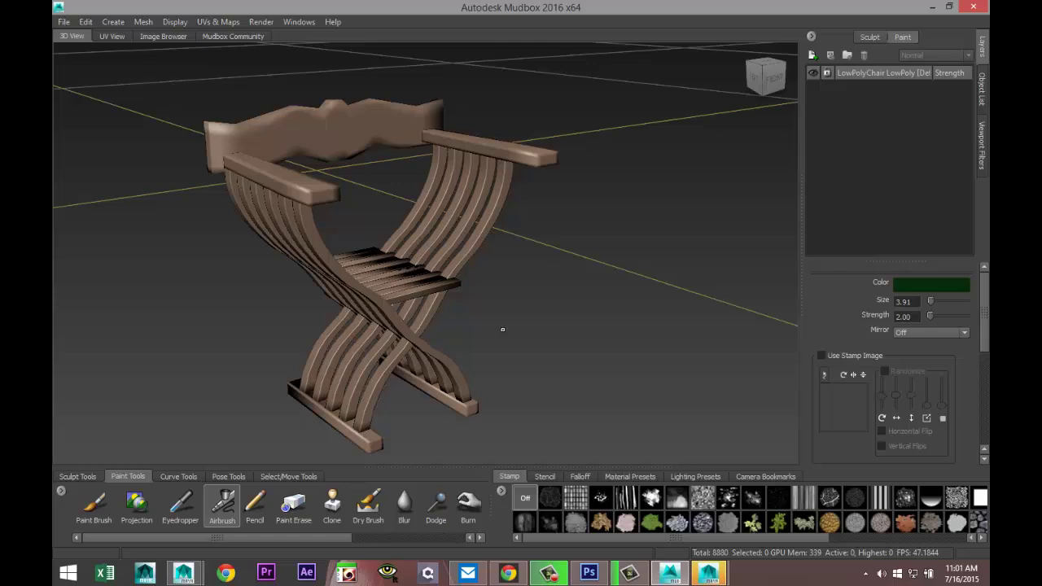
{"action": "left_click_drag", "start_coordinate": [437, 327], "coordinate": [348, 278], "text": "alt"}
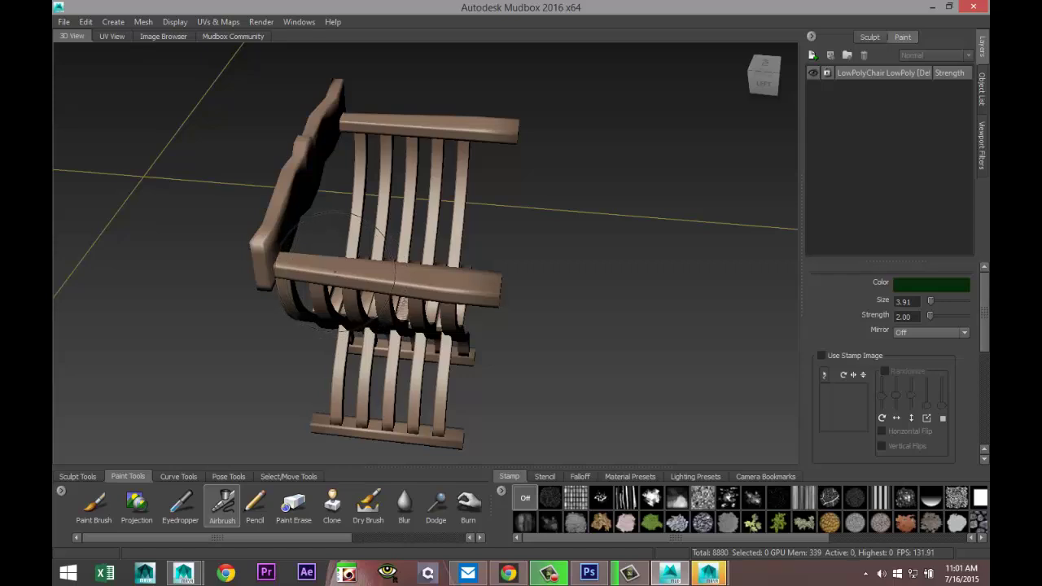
{"action": "left_click", "coordinate": [398, 292]}
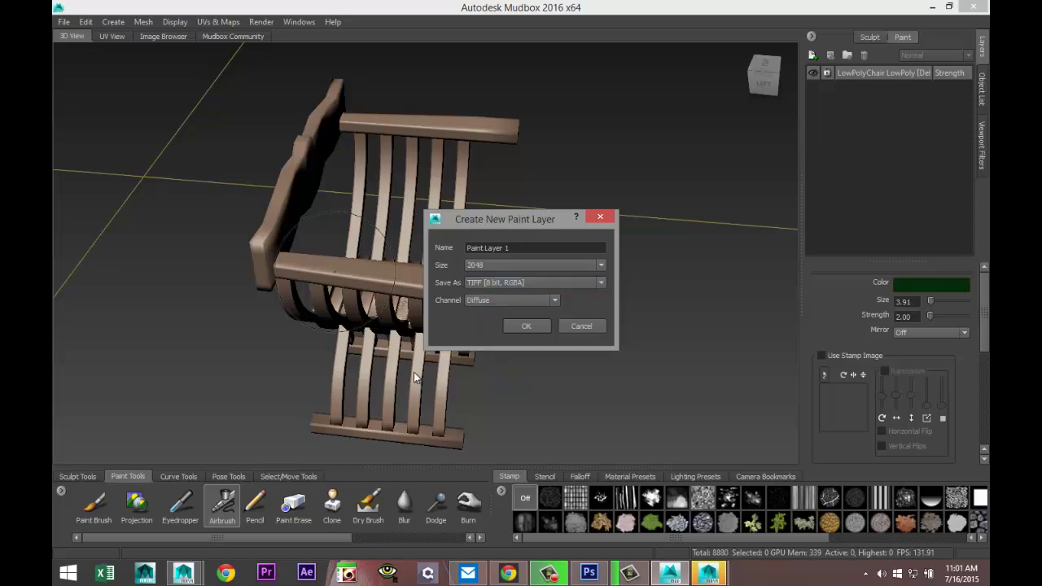
{"action": "left_click", "coordinate": [529, 327]}
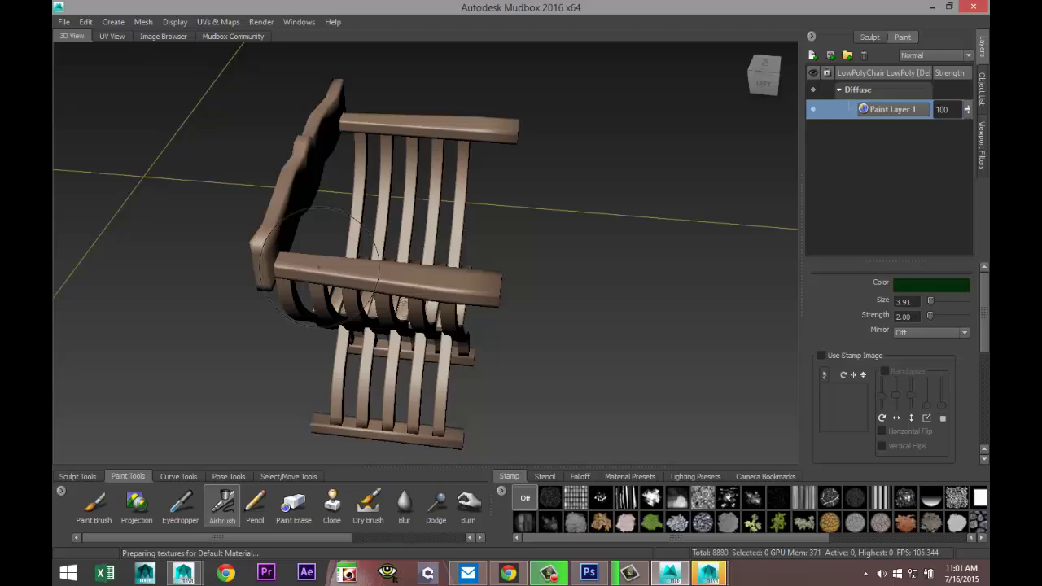
- Airbrush dark green strokes along the chair's armrest, across the backrest and over the curved side slats
{"action": "left_click_drag", "start_coordinate": [330, 269], "coordinate": [428, 287]}
{"action": "left_click_drag", "start_coordinate": [358, 280], "coordinate": [468, 288]}
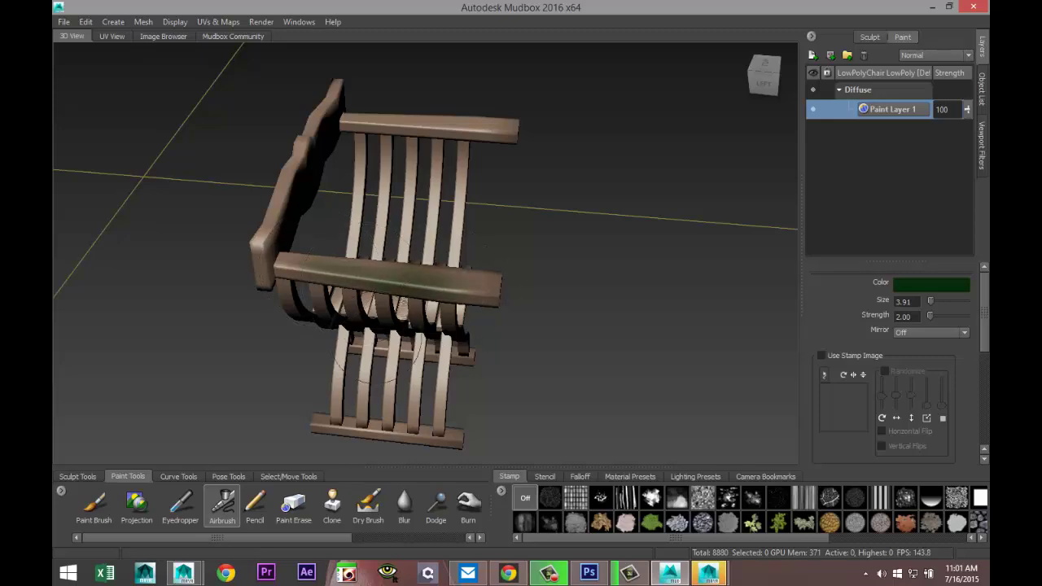
{"action": "left_click_drag", "start_coordinate": [365, 380], "coordinate": [366, 358], "text": "alt"}
{"action": "left_click_drag", "start_coordinate": [692, 358], "coordinate": [536, 328], "text": "alt"}
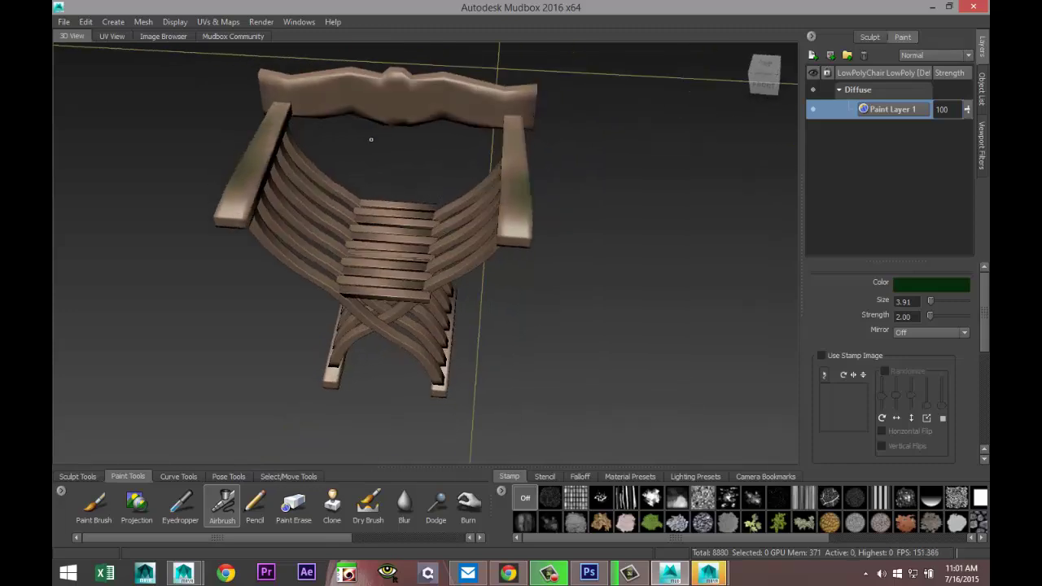
{"action": "left_click_drag", "start_coordinate": [485, 99], "coordinate": [507, 182], "text": "alt"}
{"action": "mouse_move", "coordinate": [357, 153]}
{"action": "left_mouse_down"}
{"action": "mouse_move", "coordinate": [386, 148]}
{"action": "mouse_move", "coordinate": [443, 187]}
{"action": "left_mouse_up"}
{"action": "left_click_drag", "start_coordinate": [365, 224], "coordinate": [381, 249]}
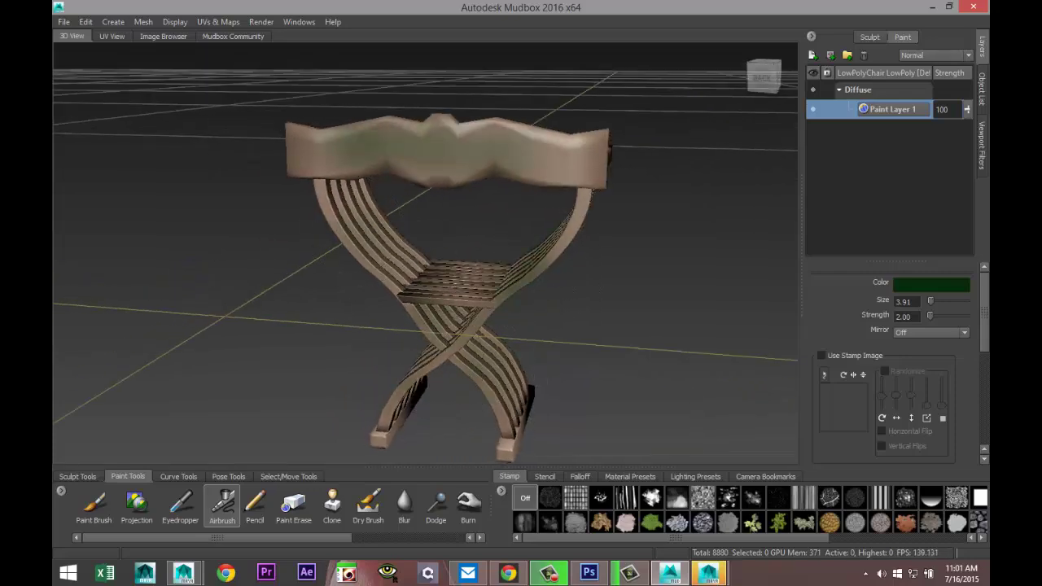
- Change the Airbrush color to pure red and paint strokes over the backrest, curved side slats, seat and legs
{"action": "left_click_drag", "start_coordinate": [711, 337], "coordinate": [605, 336], "text": "alt"}
{"action": "left_click", "coordinate": [936, 287]}
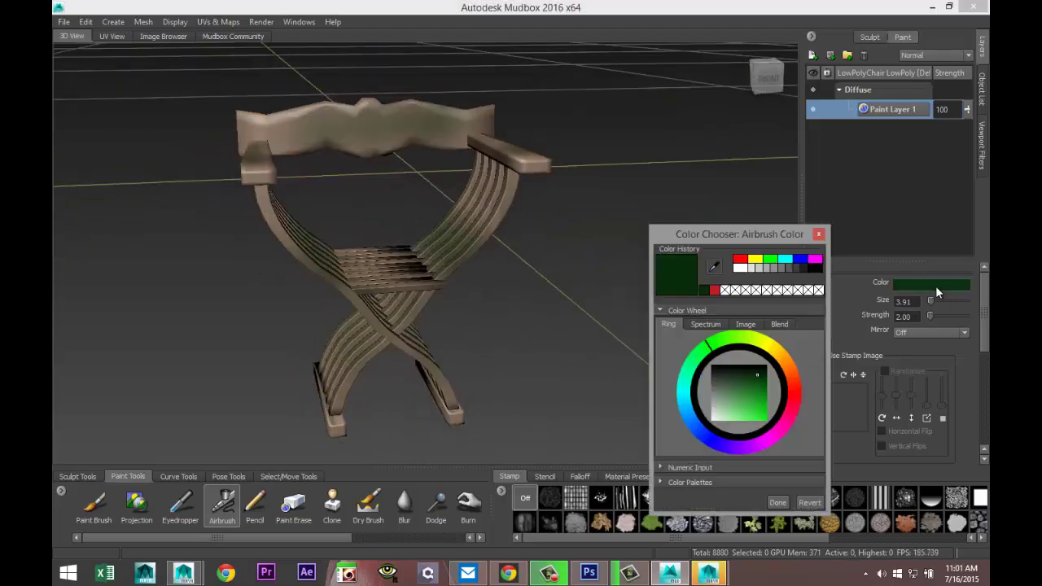
{"action": "left_click", "coordinate": [746, 259]}
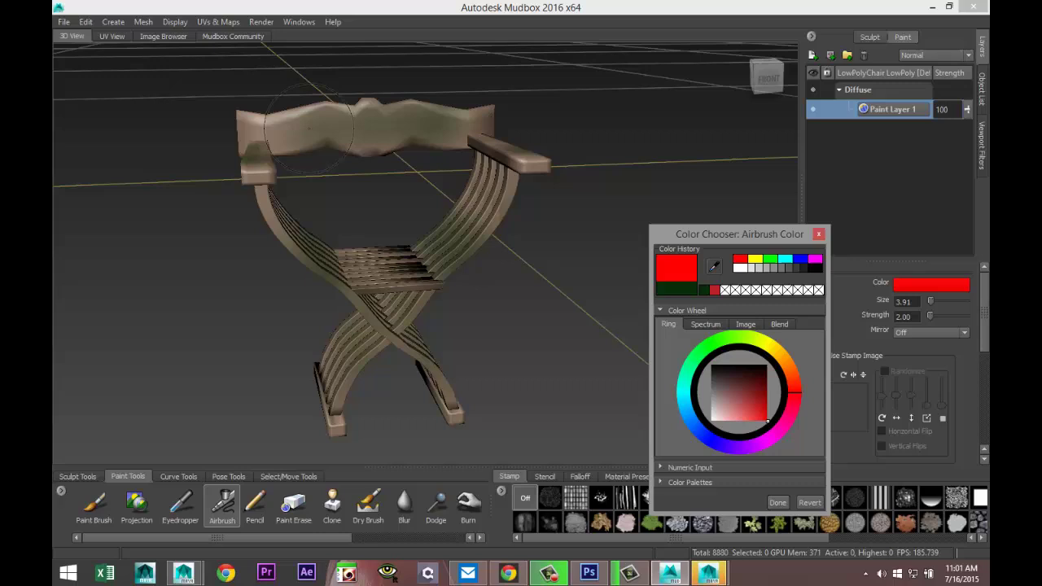
{"action": "left_click_drag", "start_coordinate": [310, 128], "coordinate": [364, 171]}
{"action": "left_click_drag", "start_coordinate": [446, 197], "coordinate": [568, 245]}
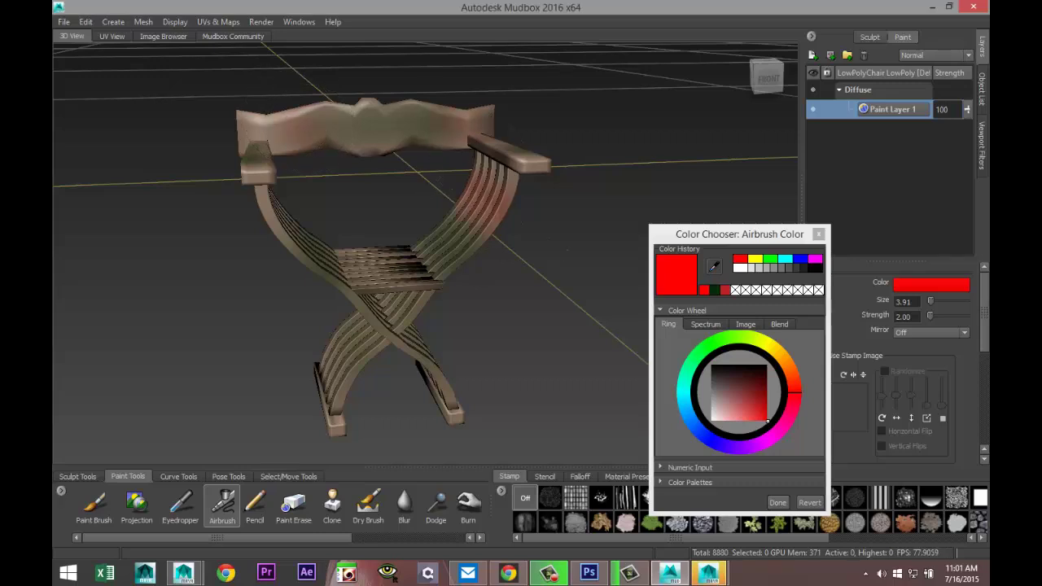
{"action": "left_click_drag", "start_coordinate": [254, 253], "coordinate": [273, 200]}
{"action": "left_click_drag", "start_coordinate": [350, 344], "coordinate": [331, 361]}
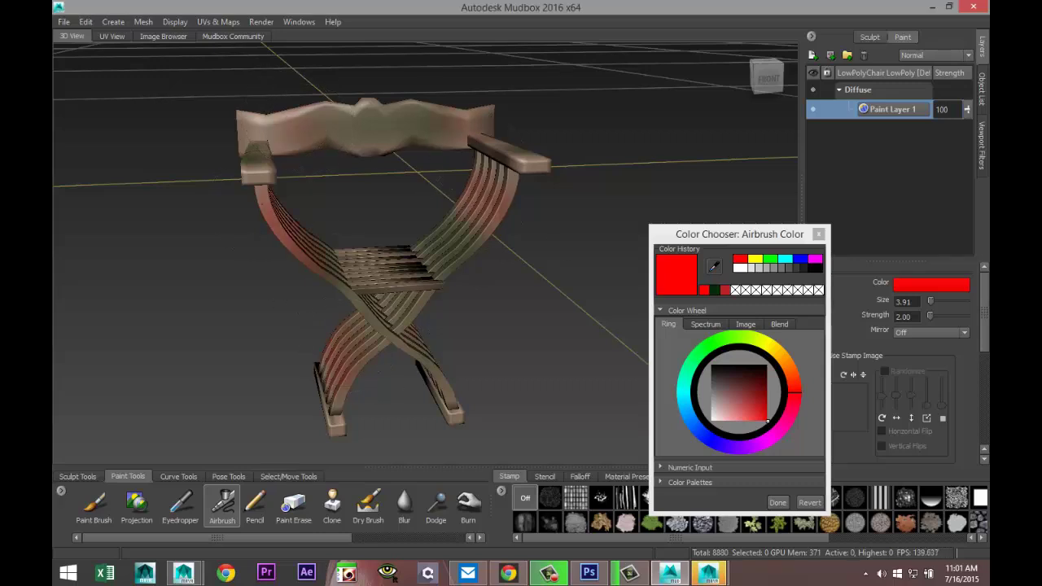
{"action": "left_click_drag", "start_coordinate": [405, 339], "coordinate": [479, 413]}
- Change the Airbrush color to blue, paint strokes over the backrest, curved side slats and legs, and close the color chooser
{"action": "left_click", "coordinate": [716, 445]}
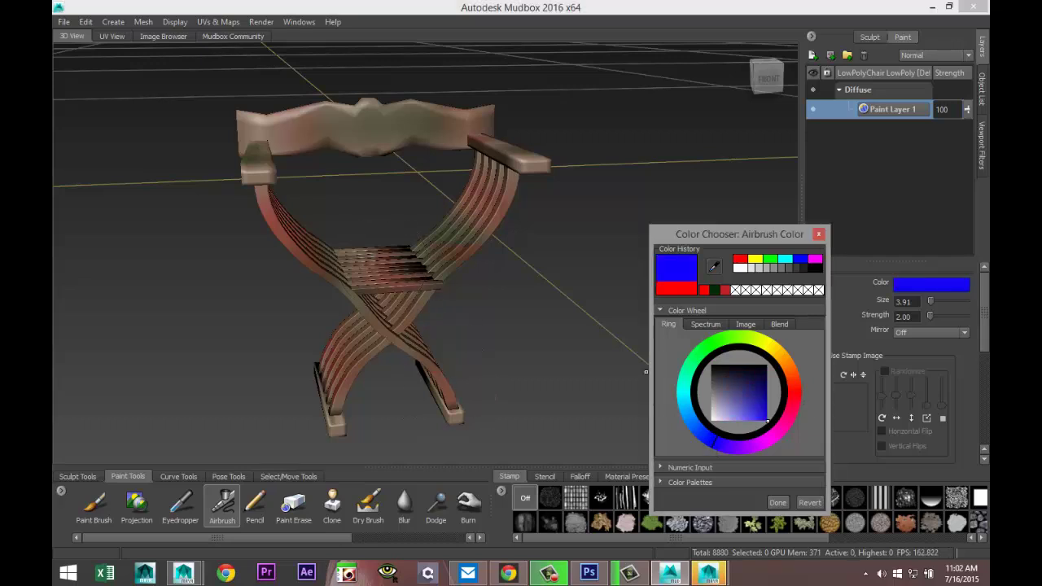
{"action": "left_click_drag", "start_coordinate": [281, 135], "coordinate": [299, 135]}
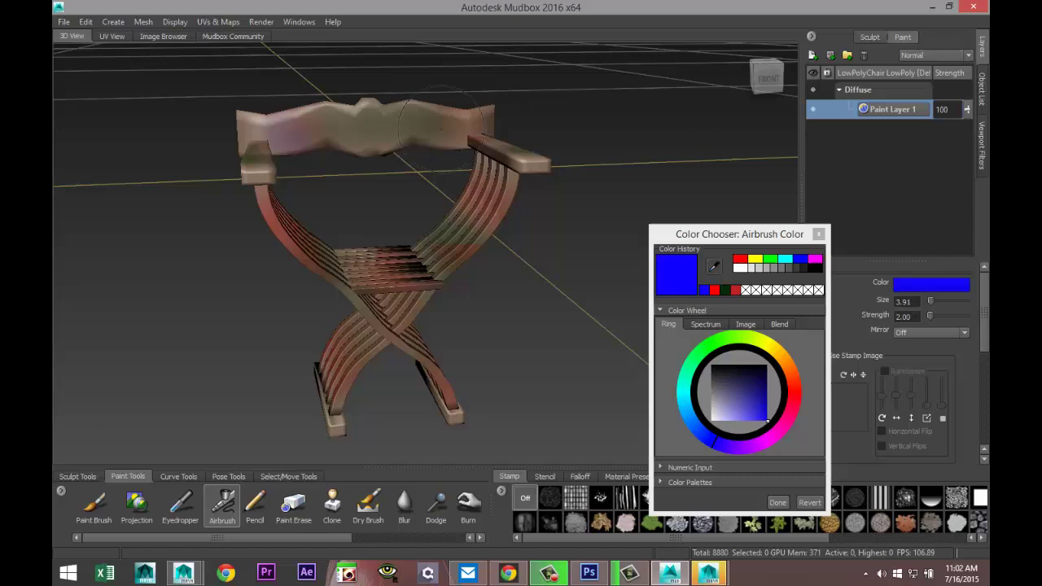
{"action": "left_click_drag", "start_coordinate": [456, 116], "coordinate": [467, 122]}
{"action": "left_click_drag", "start_coordinate": [354, 236], "coordinate": [363, 191], "text": "alt"}
{"action": "left_click_drag", "start_coordinate": [268, 197], "coordinate": [355, 224]}
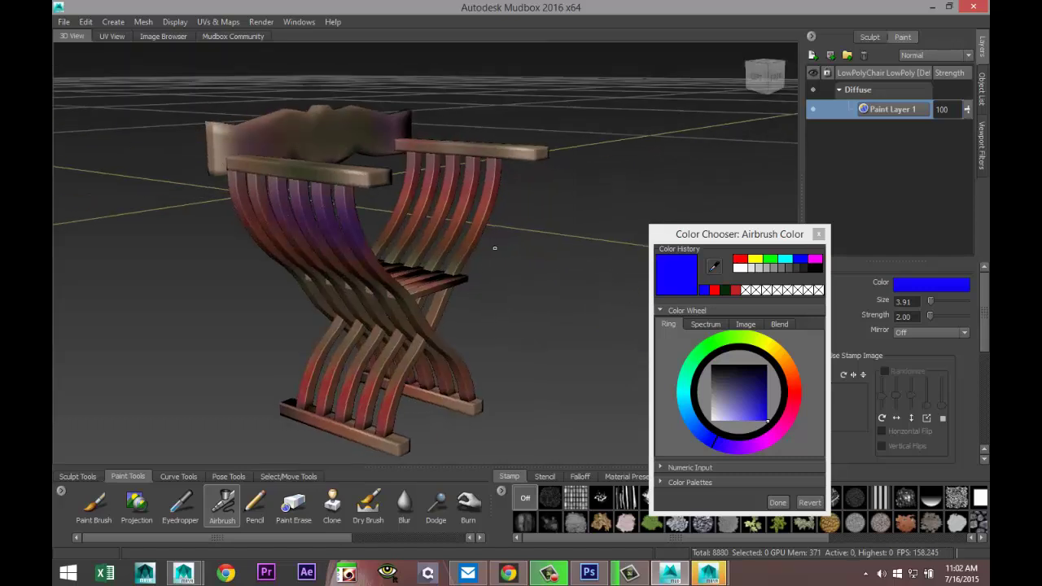
{"action": "left_click_drag", "start_coordinate": [415, 189], "coordinate": [491, 228]}
{"action": "left_click_drag", "start_coordinate": [328, 385], "coordinate": [417, 388]}
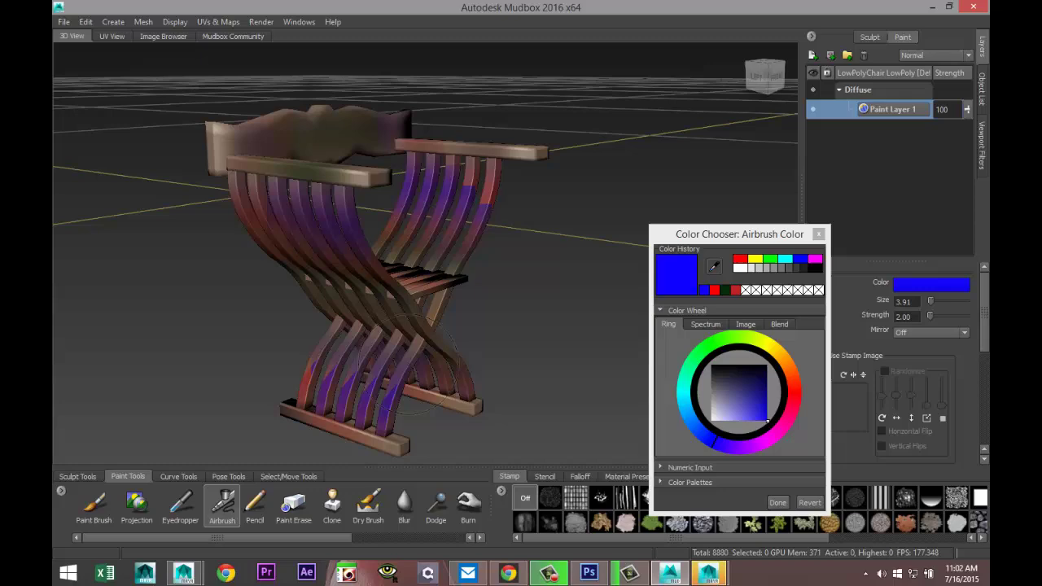
{"action": "left_click_drag", "start_coordinate": [269, 236], "coordinate": [440, 204], "text": "alt"}
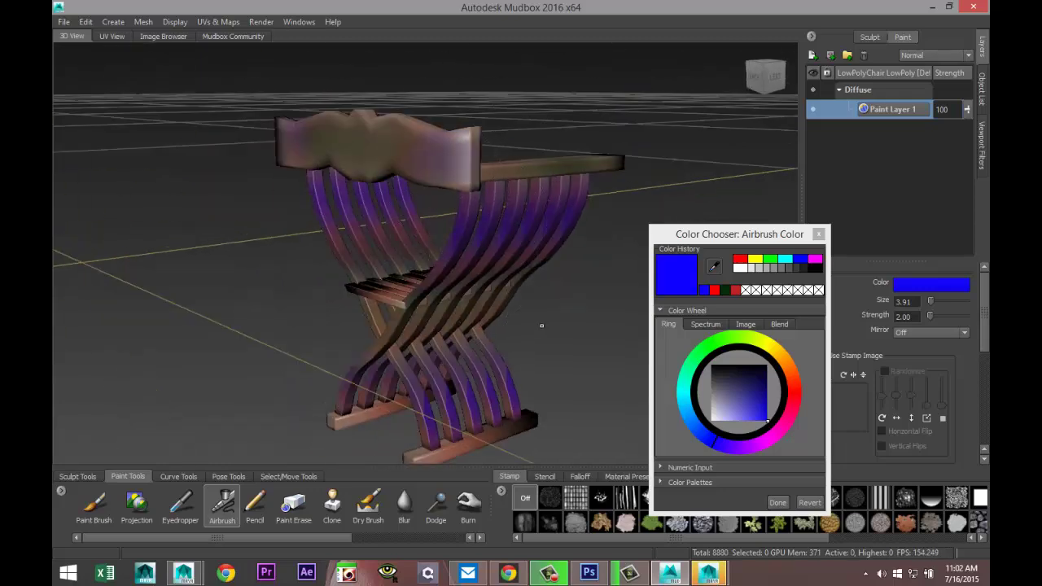
{"action": "left_click_drag", "start_coordinate": [540, 326], "coordinate": [456, 322], "text": "alt"}
{"action": "left_click", "coordinate": [818, 234]}
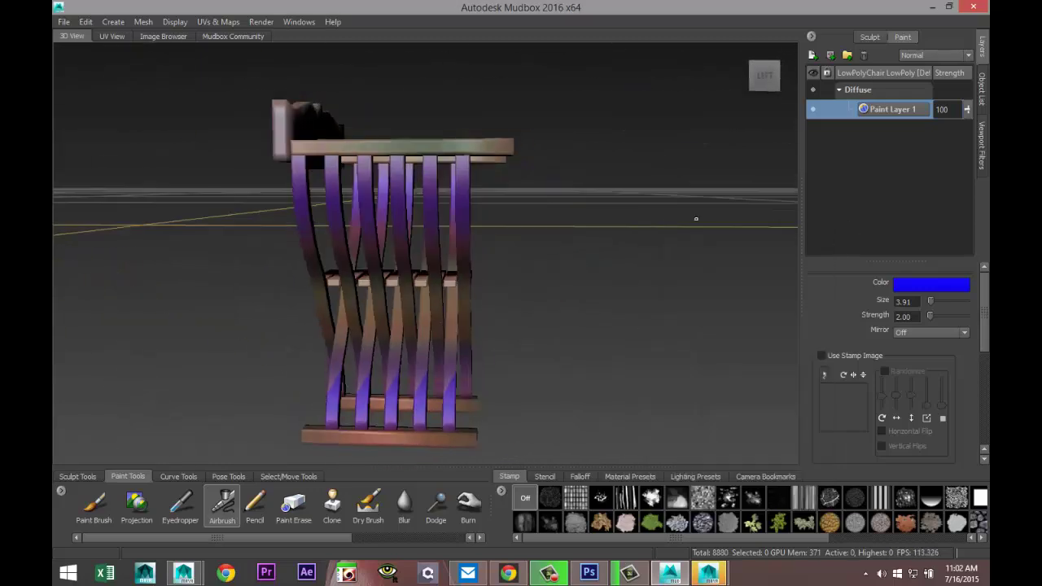
{"action": "left_click_drag", "start_coordinate": [693, 217], "coordinate": [497, 237], "text": "alt"}
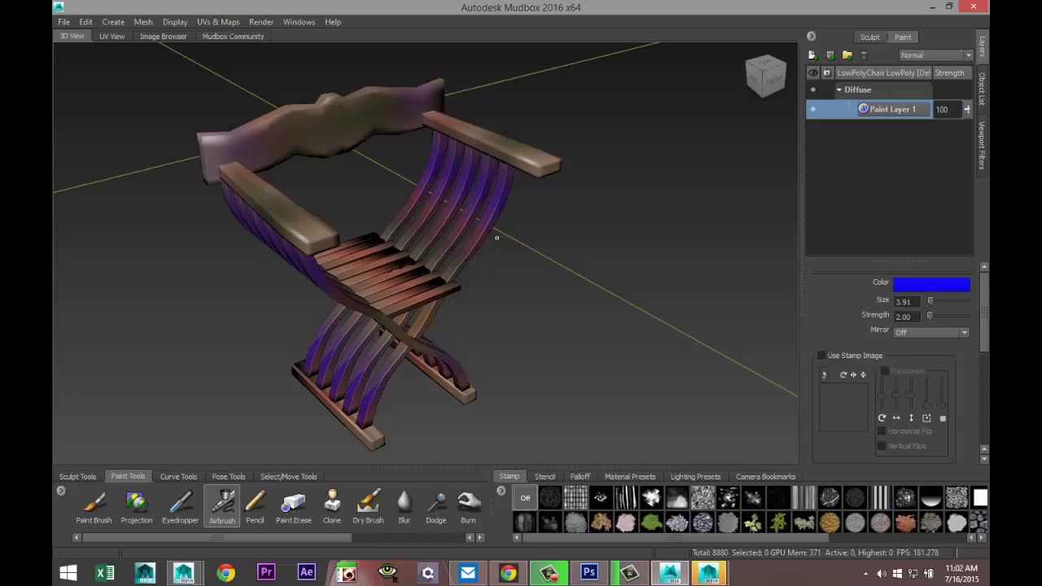
- Send the entire scene to Maya as a new scene and browse to the Desktop for the default texture path
{"action": "left_click", "coordinate": [64, 21]}
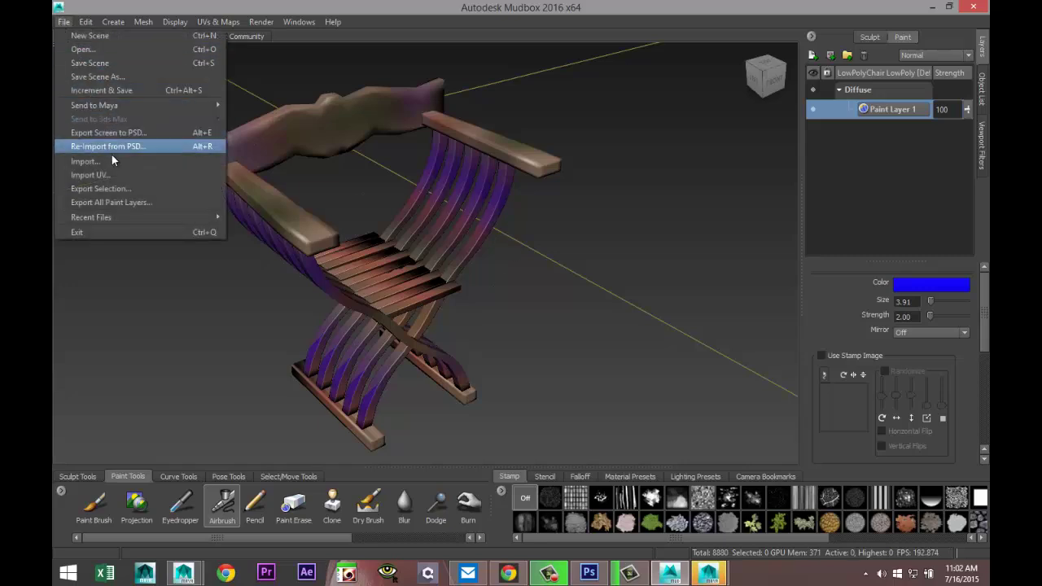
{"action": "mouse_move", "coordinate": [141, 105]}
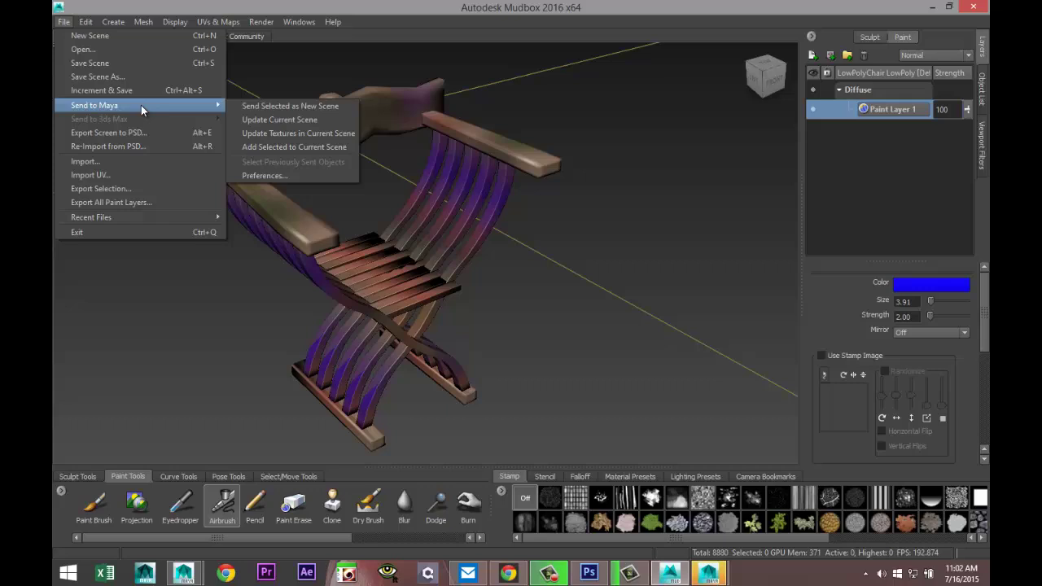
{"action": "left_click", "coordinate": [339, 108]}
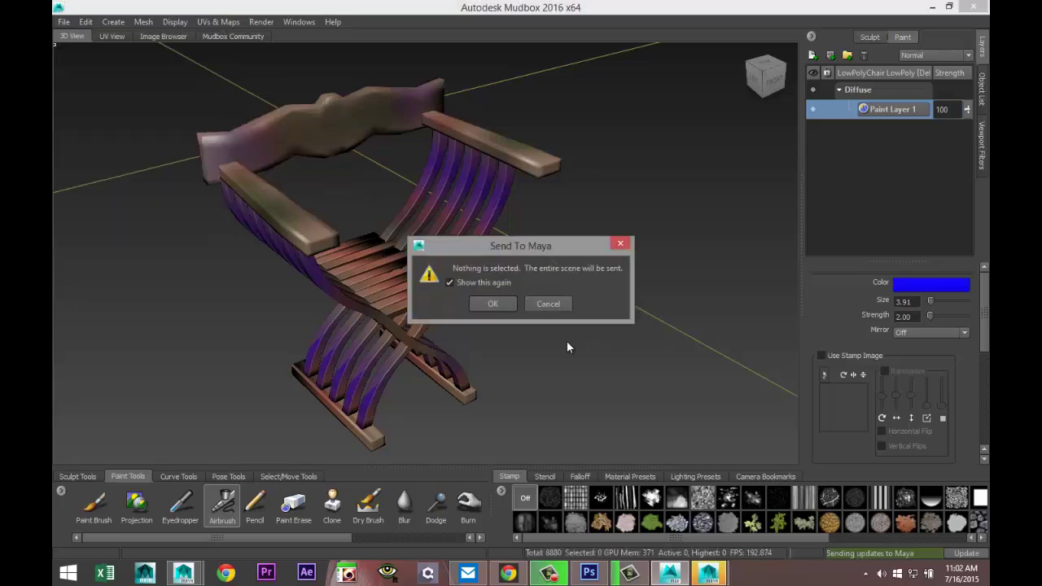
{"action": "left_click", "coordinate": [493, 304]}
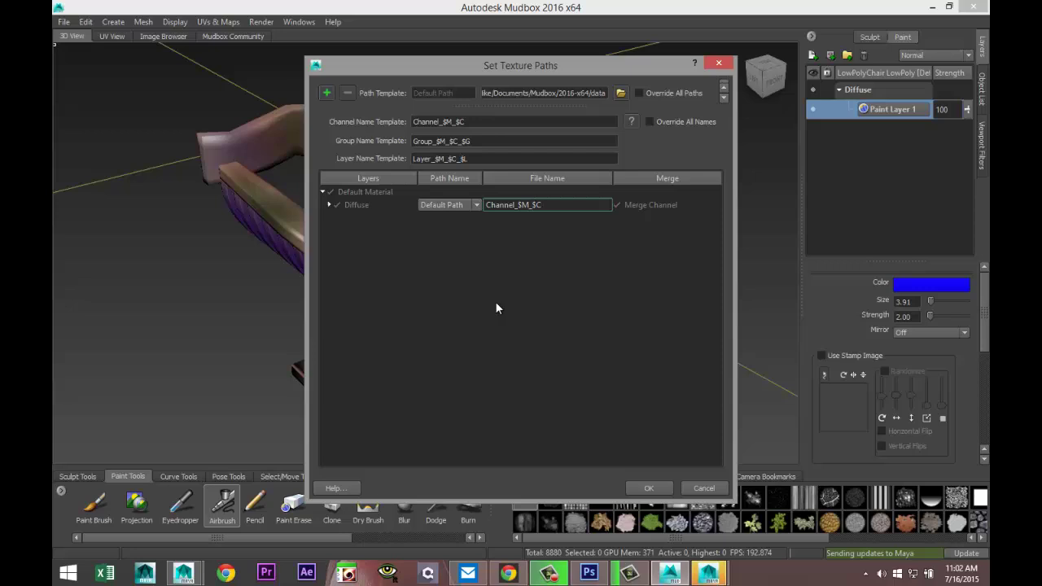
{"action": "left_click", "coordinate": [621, 95]}
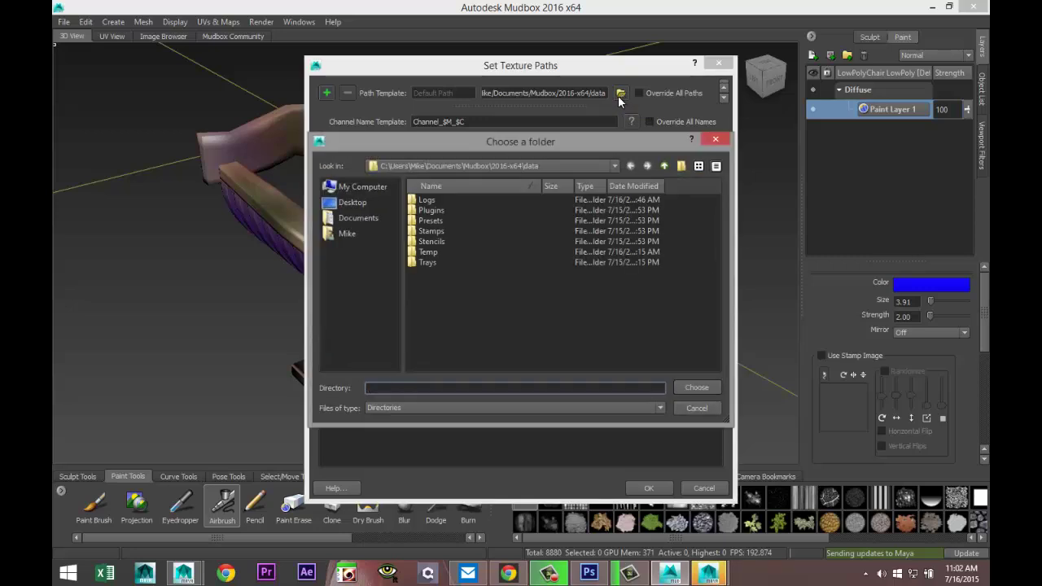
{"action": "left_click", "coordinate": [352, 204]}
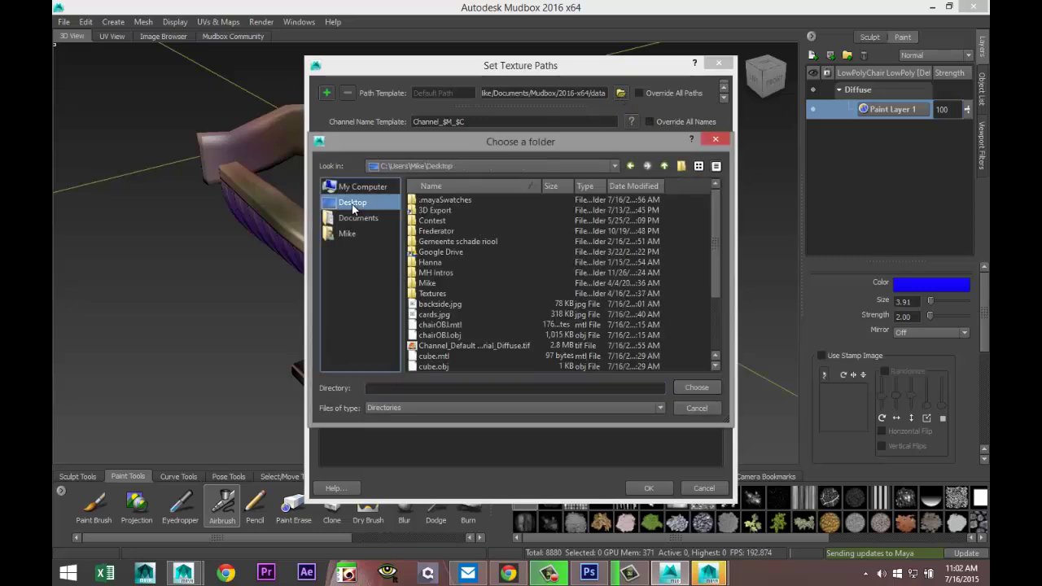
{"action": "left_click", "coordinate": [408, 388]}
{"action": "type", "text": "Chaircolor"}
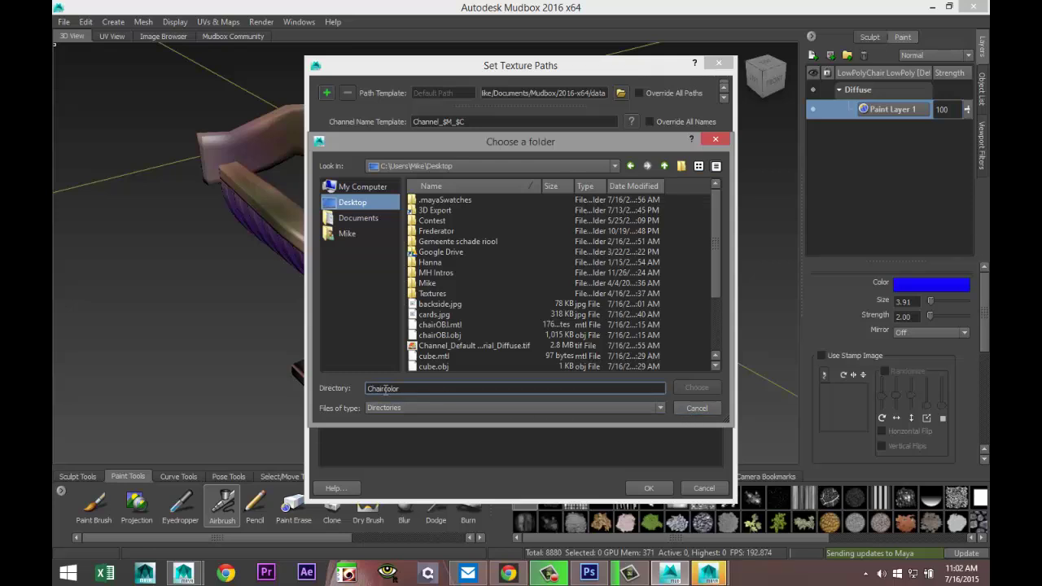
{"action": "left_click_drag", "start_coordinate": [440, 388], "coordinate": [273, 389]}
{"action": "key", "text": "BackSpace"}
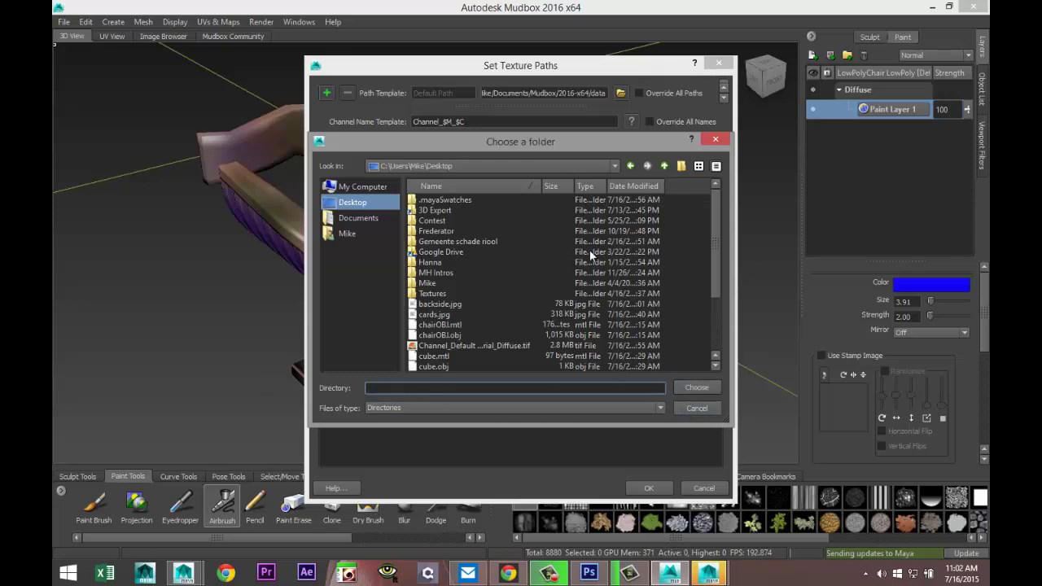
- Accept the Desktop as the texture path and complete the transfer, discarding the changes in Maya's untitled scene
{"action": "left_click", "coordinate": [698, 387]}
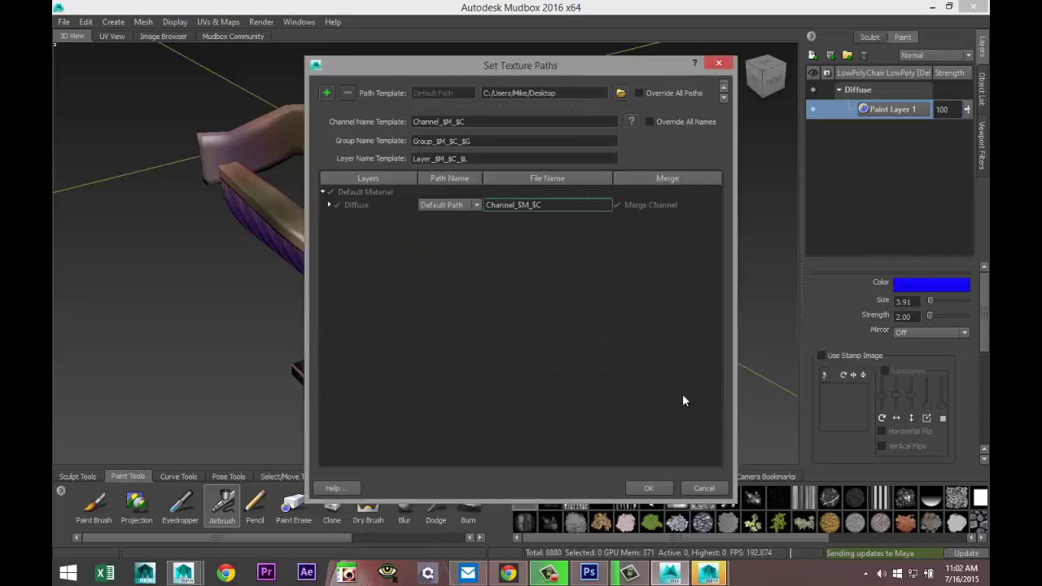
{"action": "left_click", "coordinate": [649, 489]}
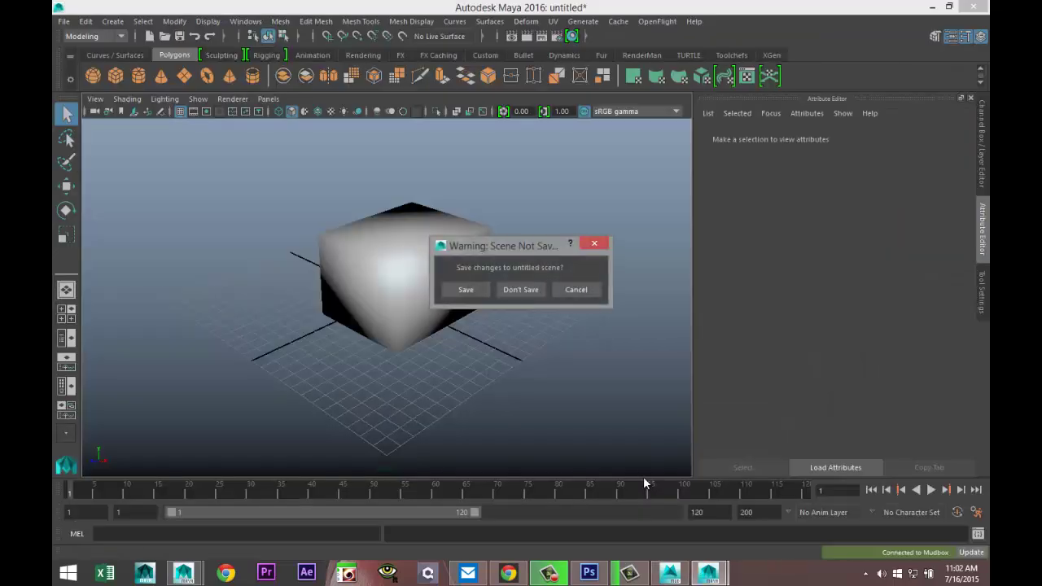
{"action": "left_click", "coordinate": [522, 290]}
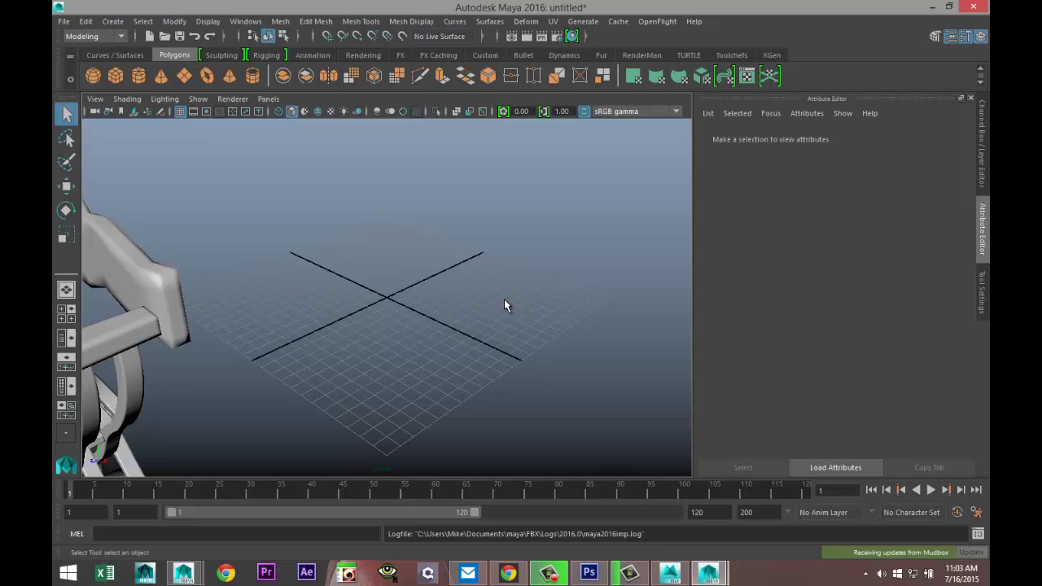
- Assign a new Lambert material to the transferred chair in Maya
{"action": "scroll", "coordinate": [270, 340], "scroll_direction": "down", "scroll_amount": 5}
{"action": "left_click_drag", "start_coordinate": [242, 350], "coordinate": [352, 329], "text": "alt"}
{"action": "middle_click_drag", "start_coordinate": [352, 329], "coordinate": [353, 342], "text": "alt"}
{"action": "mouse_move", "coordinate": [352, 341]}
{"action": "left_mouse_down", "text": "alt"}
{"action": "mouse_move", "coordinate": [316, 310]}
{"action": "mouse_move", "coordinate": [364, 330]}
{"action": "left_mouse_up", "text": "alt"}
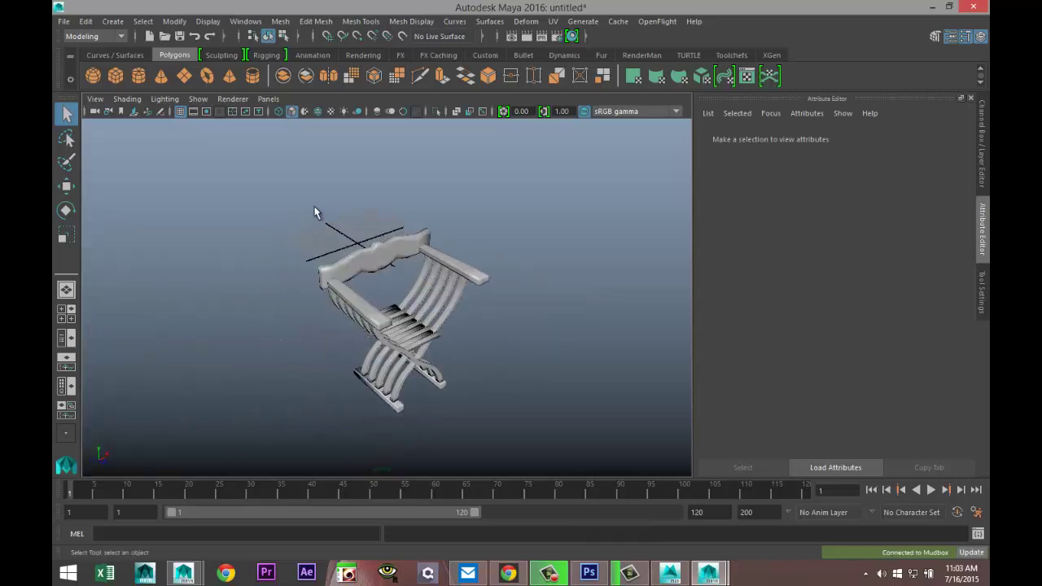
{"action": "left_click", "coordinate": [450, 276]}
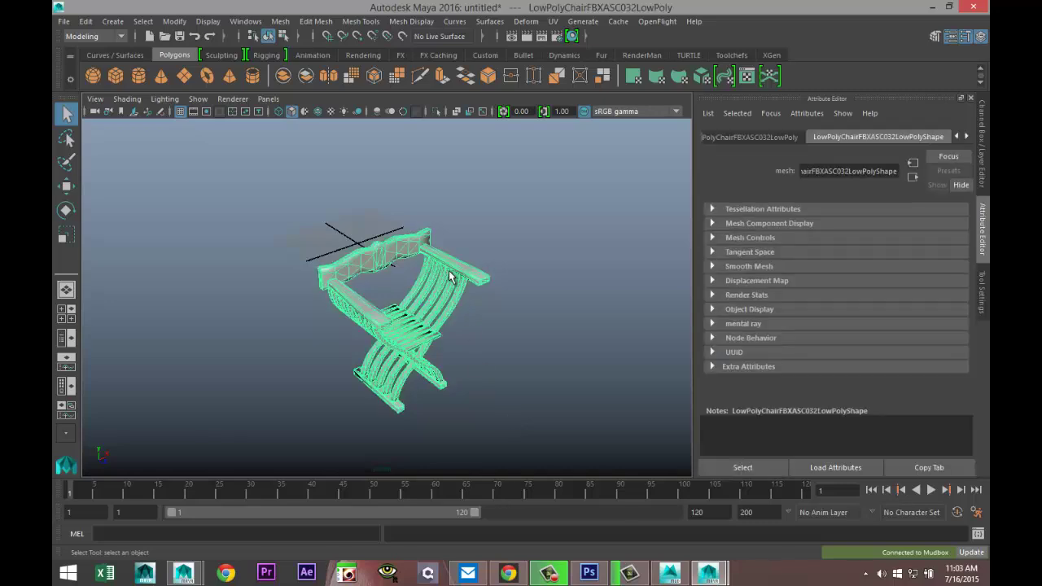
{"action": "right_click", "coordinate": [449, 276]}
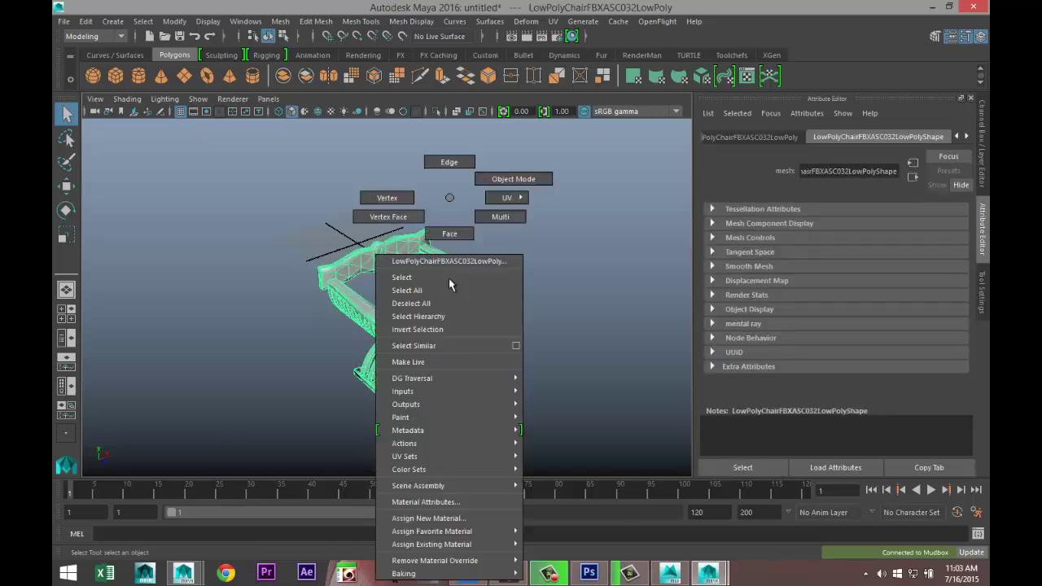
{"action": "left_click", "coordinate": [474, 518]}
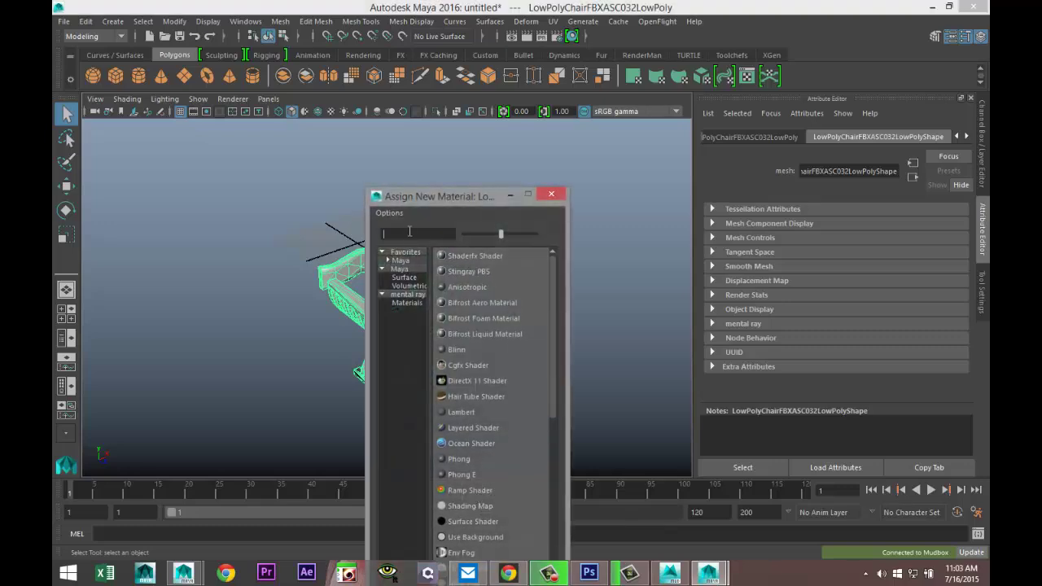
{"action": "type", "text": "la"}
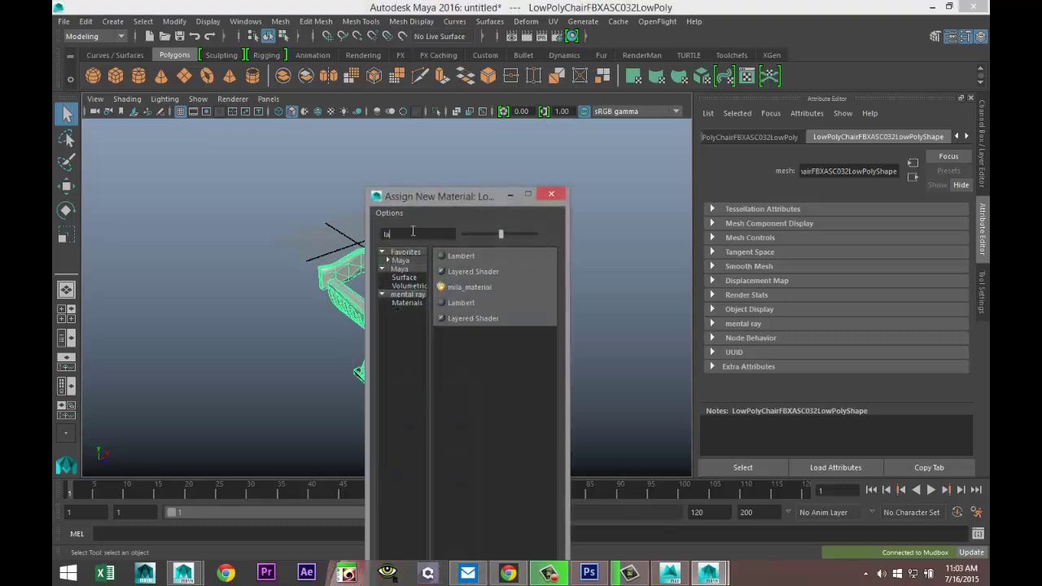
{"action": "left_click", "coordinate": [459, 256]}
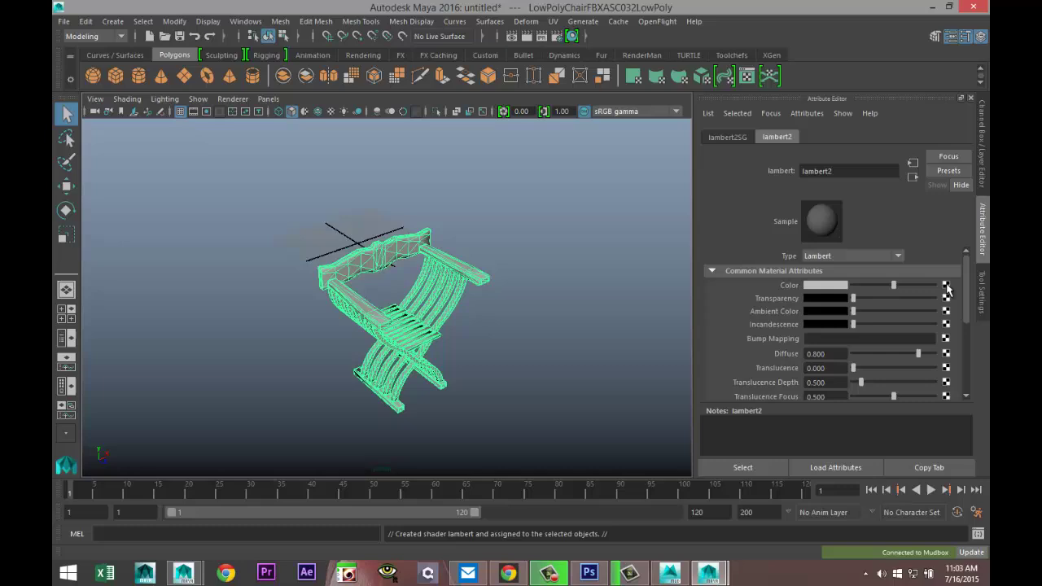
- Map a File texture to the Lambert material's Color and load Channel_Default Material_Diffuse.tif from the Desktop
{"action": "left_click", "coordinate": [945, 286]}
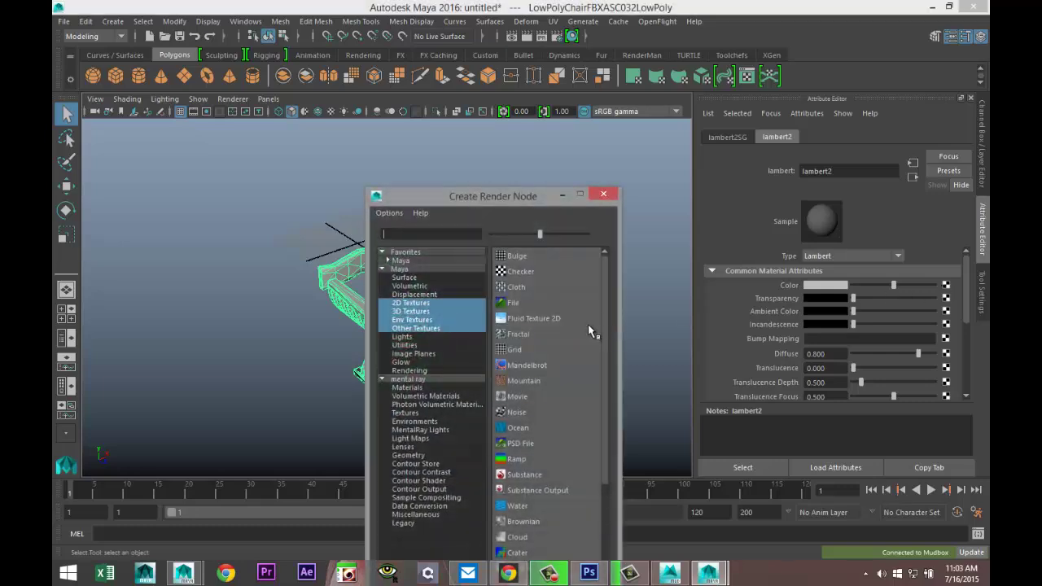
{"action": "left_click", "coordinate": [517, 303]}
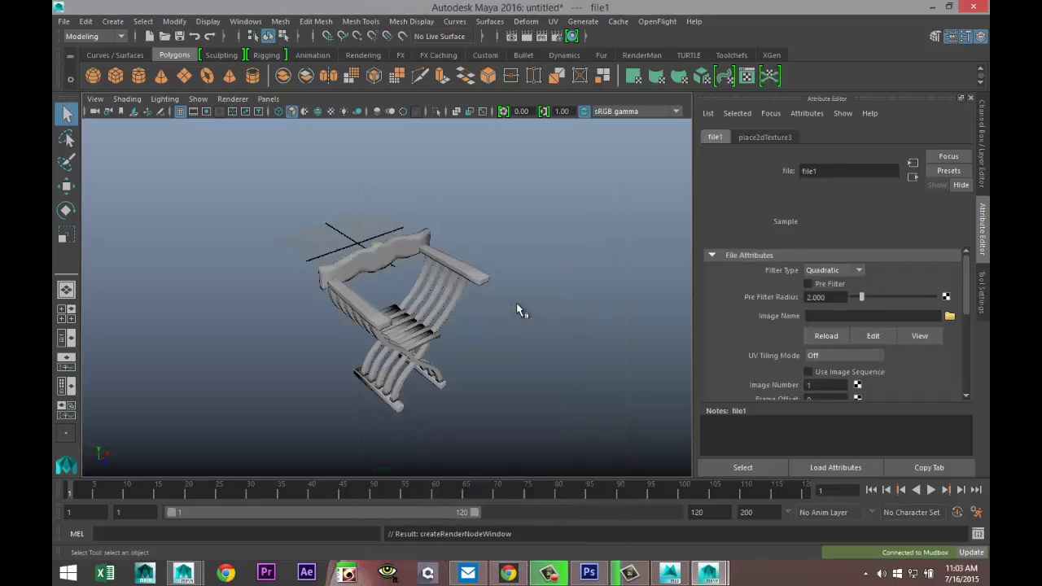
{"action": "left_click", "coordinate": [949, 316]}
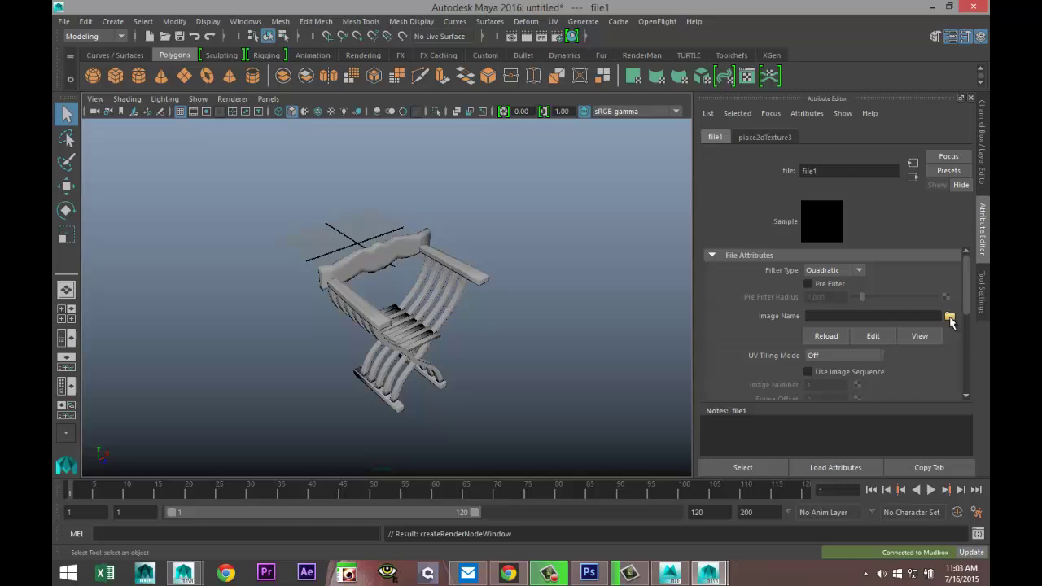
{"action": "left_click", "coordinate": [219, 203]}
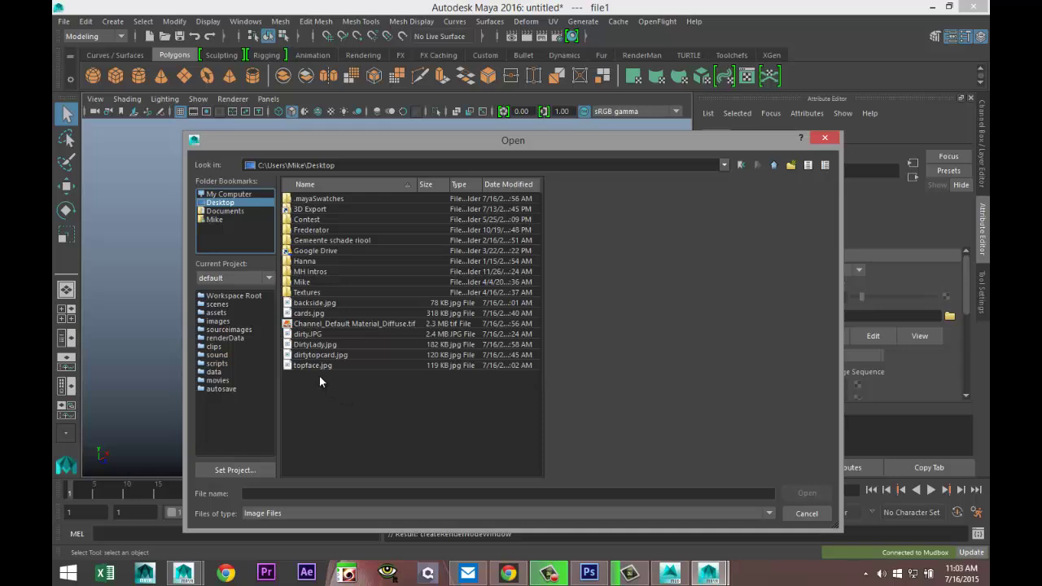
{"action": "left_click", "coordinate": [383, 324]}
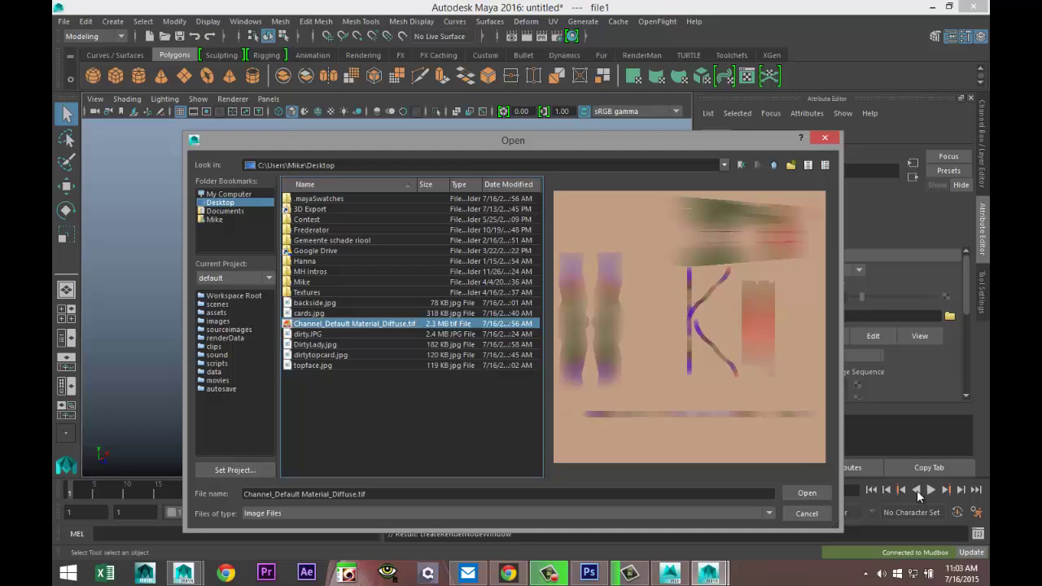
{"action": "left_click", "coordinate": [806, 493]}
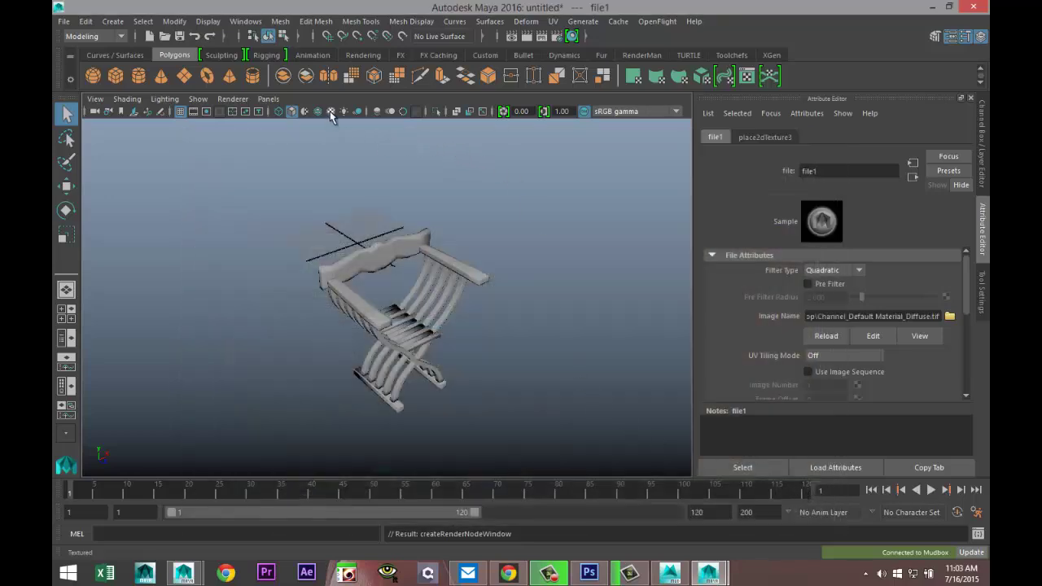
- Turn on textured display in the viewport and inspect the painted chair from several sides
{"action": "left_click", "coordinate": [330, 111]}
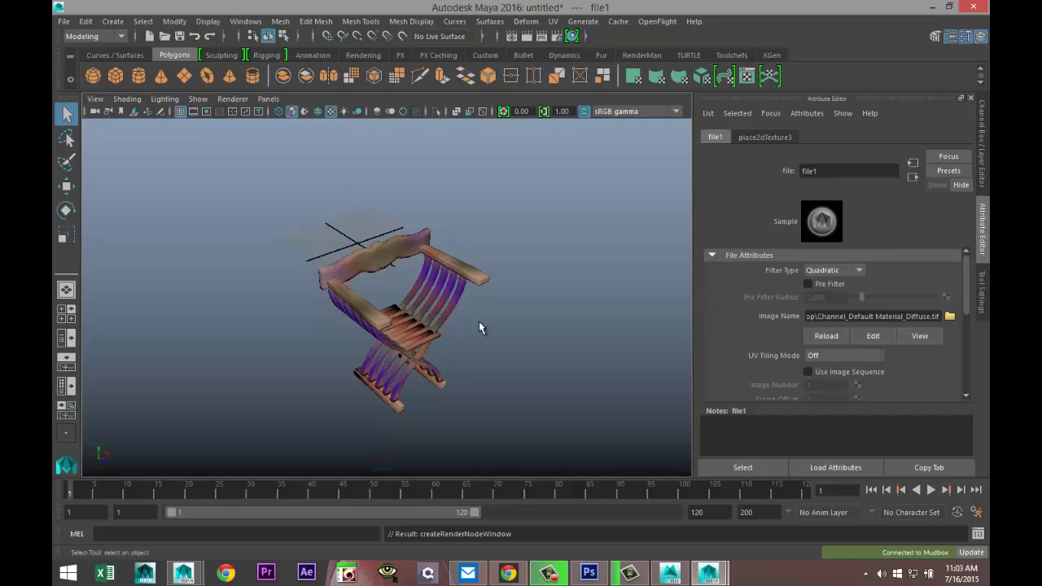
{"action": "scroll", "coordinate": [479, 320], "scroll_direction": "up", "scroll_amount": 4}
{"action": "left_click_drag", "start_coordinate": [453, 350], "coordinate": [375, 347], "text": "alt"}
{"action": "middle_click_drag", "start_coordinate": [375, 347], "coordinate": [519, 366], "text": "alt"}
{"action": "left_click_drag", "start_coordinate": [519, 366], "coordinate": [527, 306], "text": "alt"}
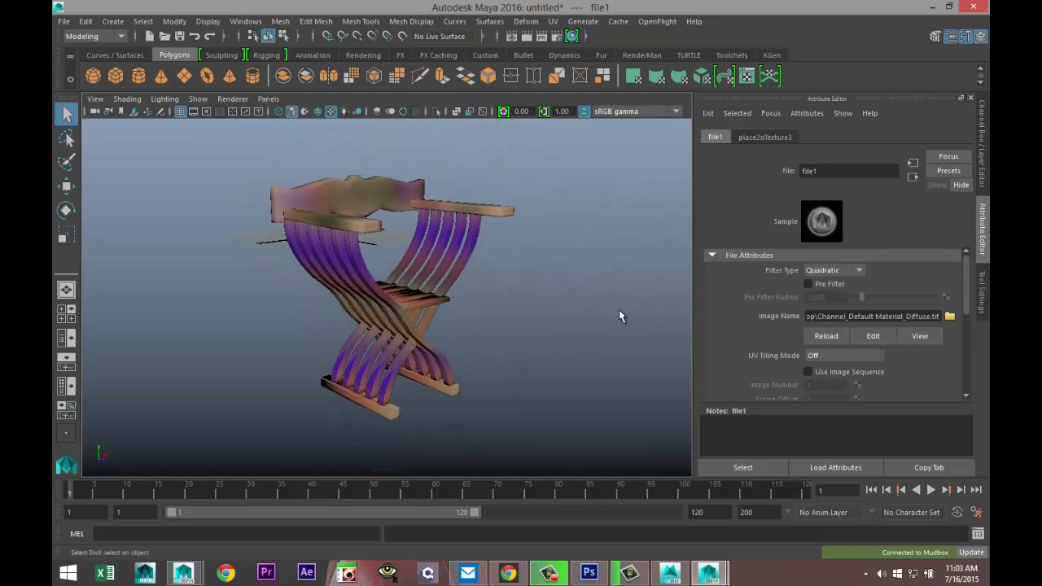